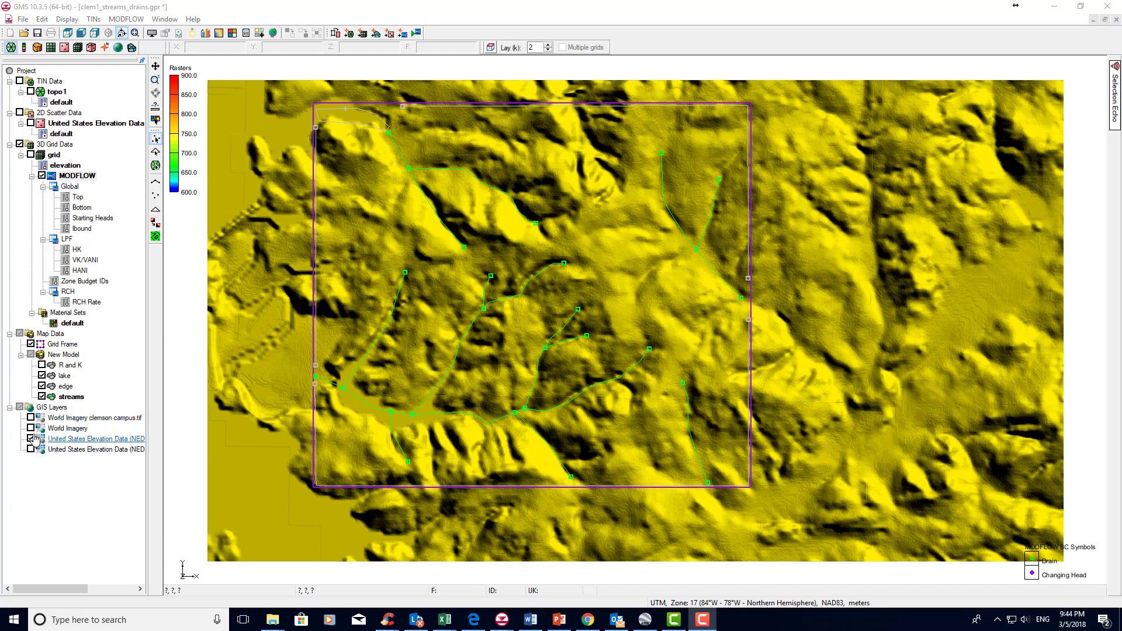
- Turn on the clemson campus aerial imagery and the topo1 TIN elevation contours
click(30, 417)
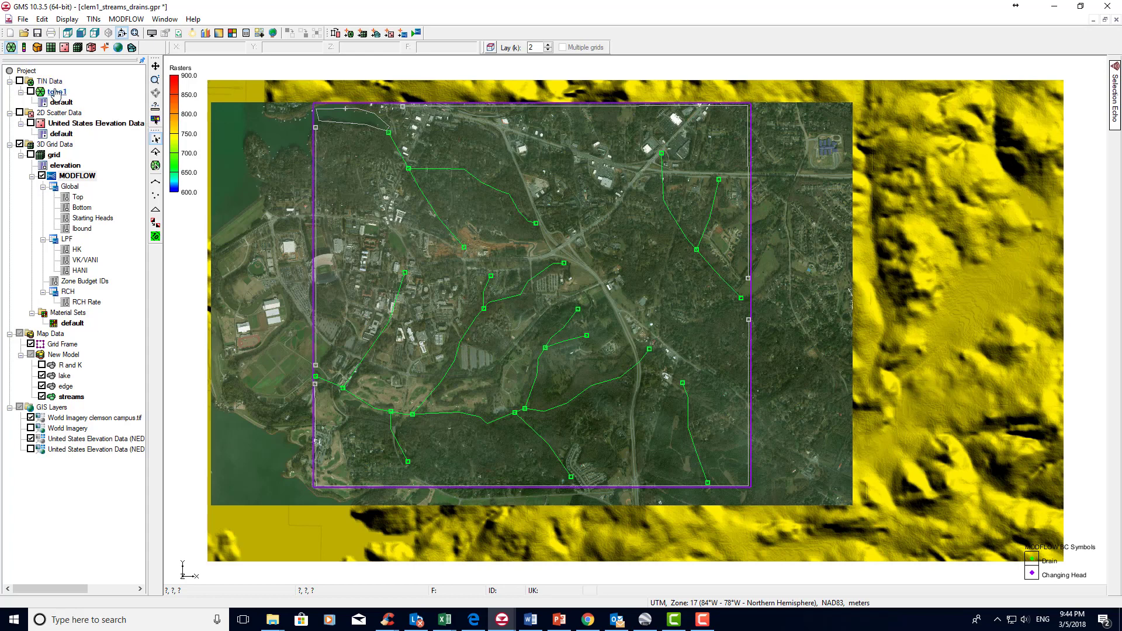
click(19, 81)
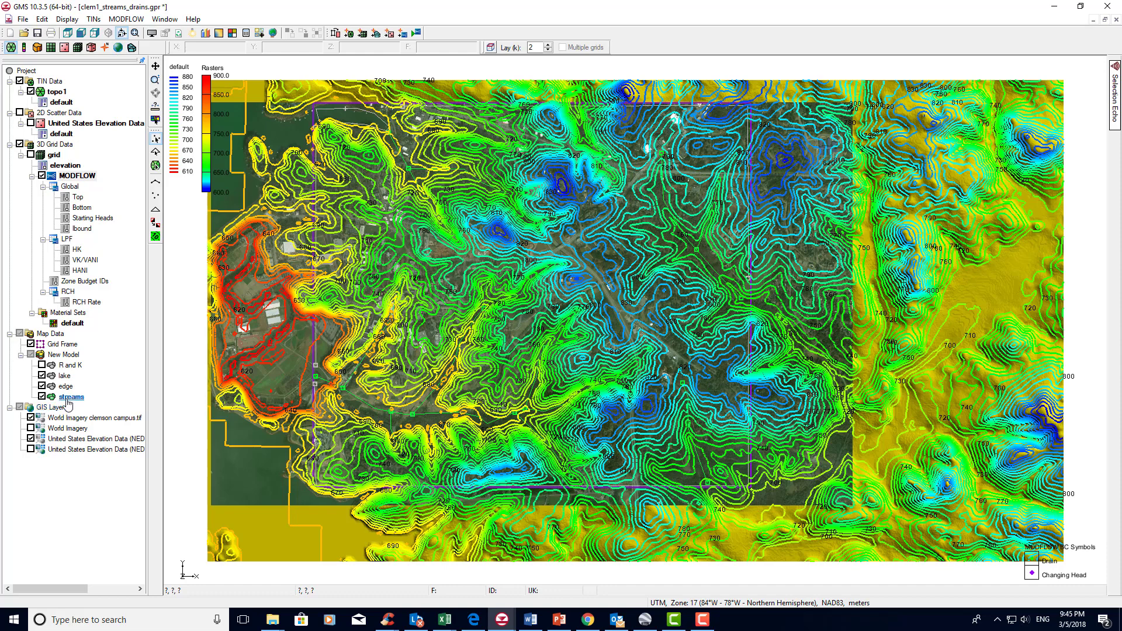
right_click(68, 403)
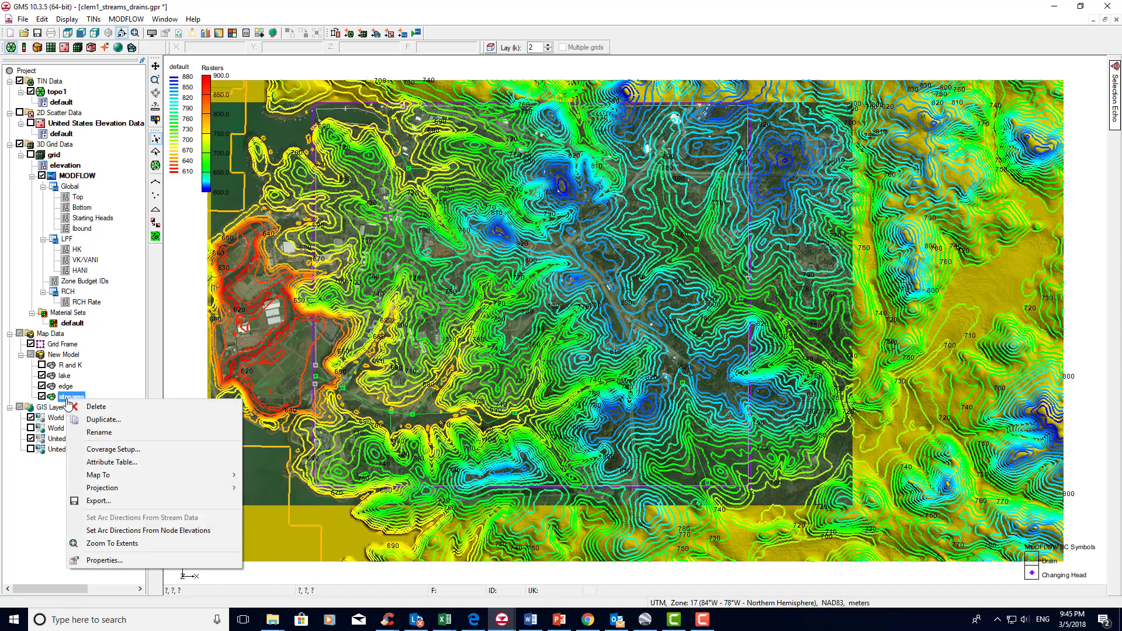
click(96, 449)
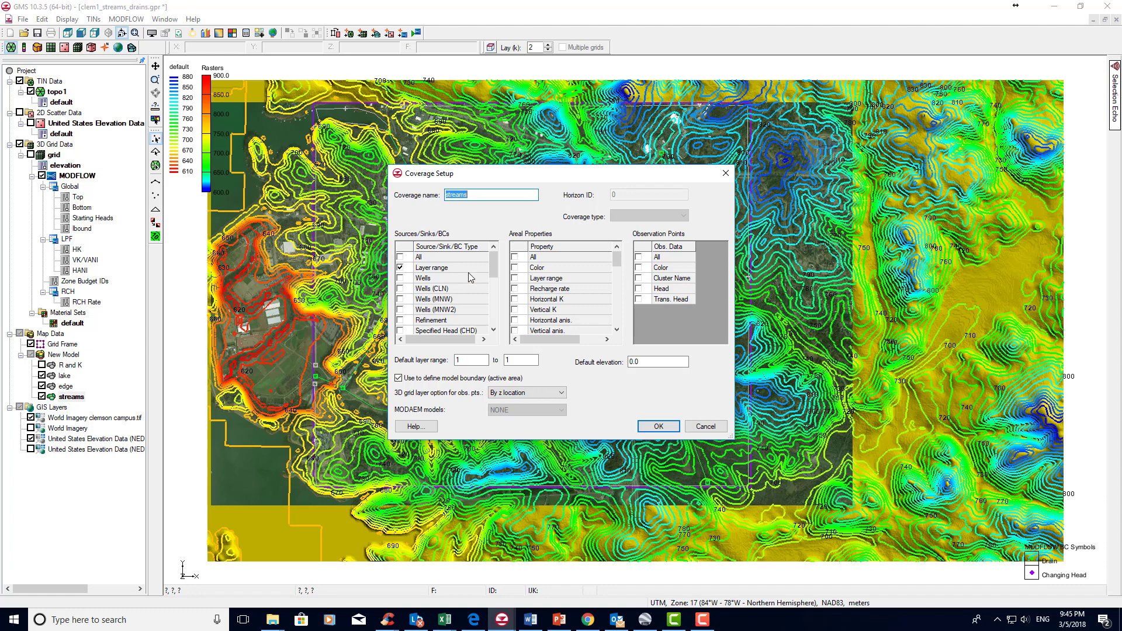
drag(493, 270, 492, 291)
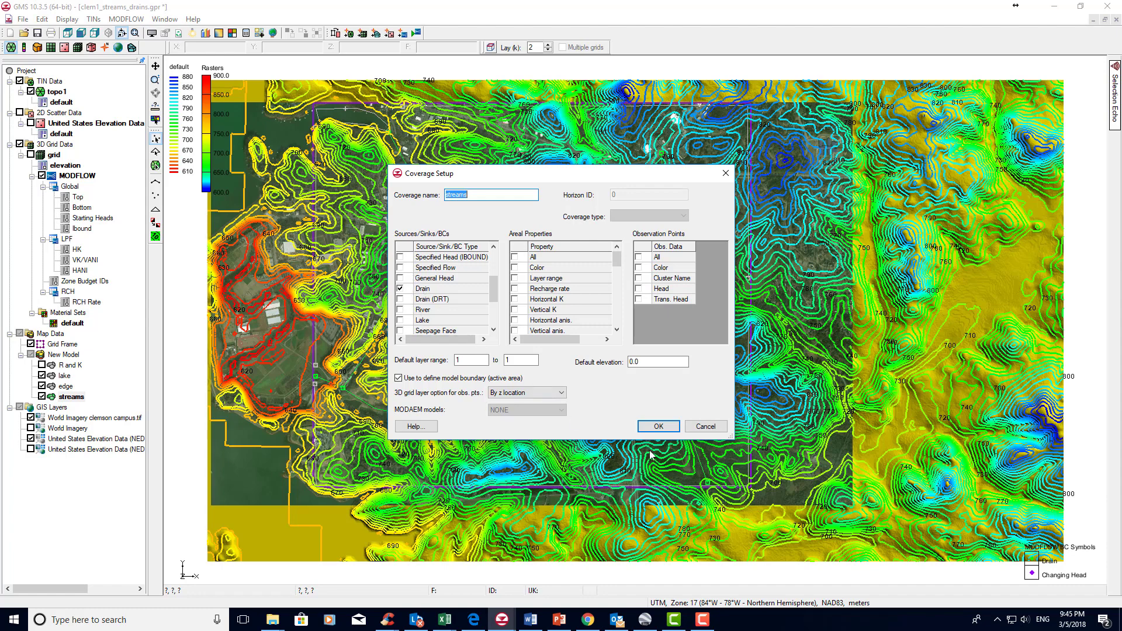
click(658, 426)
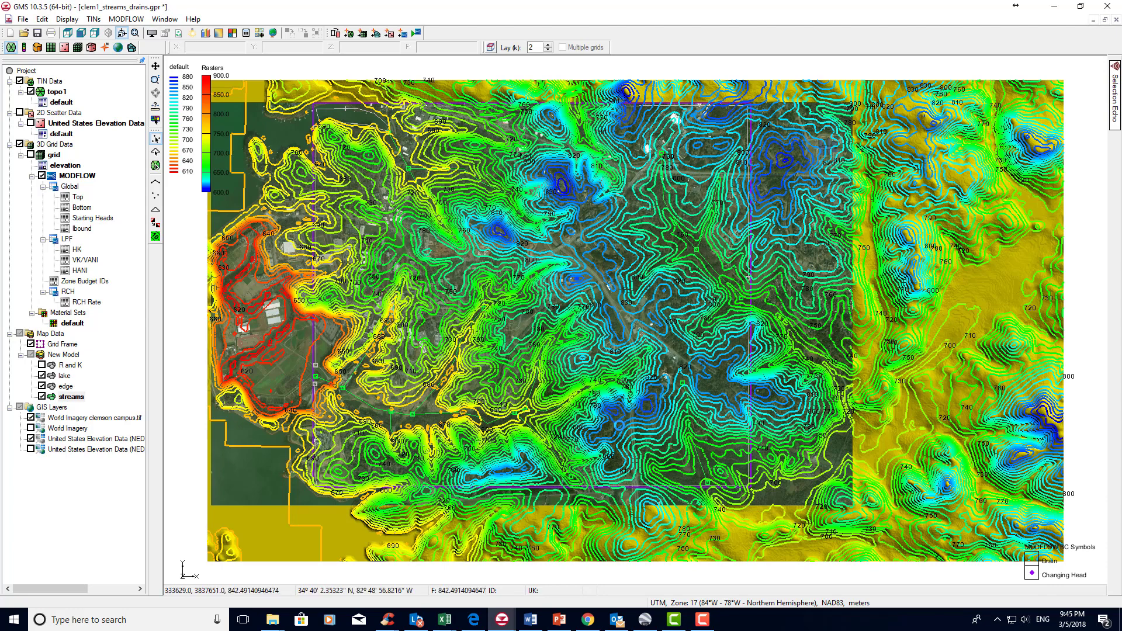
right_click(65, 403)
click(108, 461)
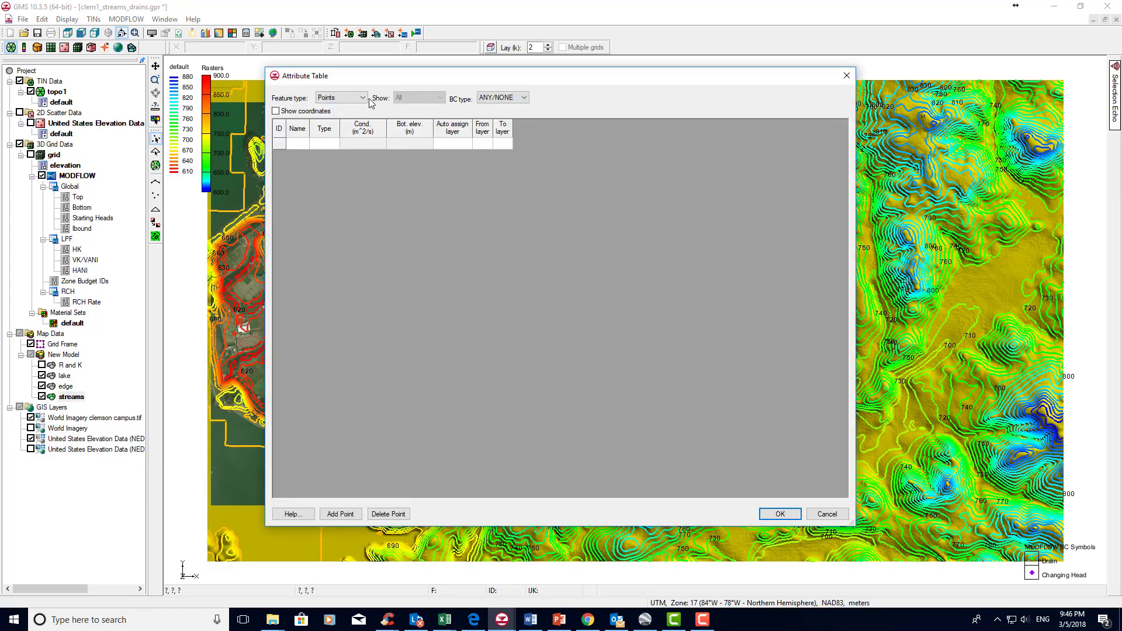
click(362, 98)
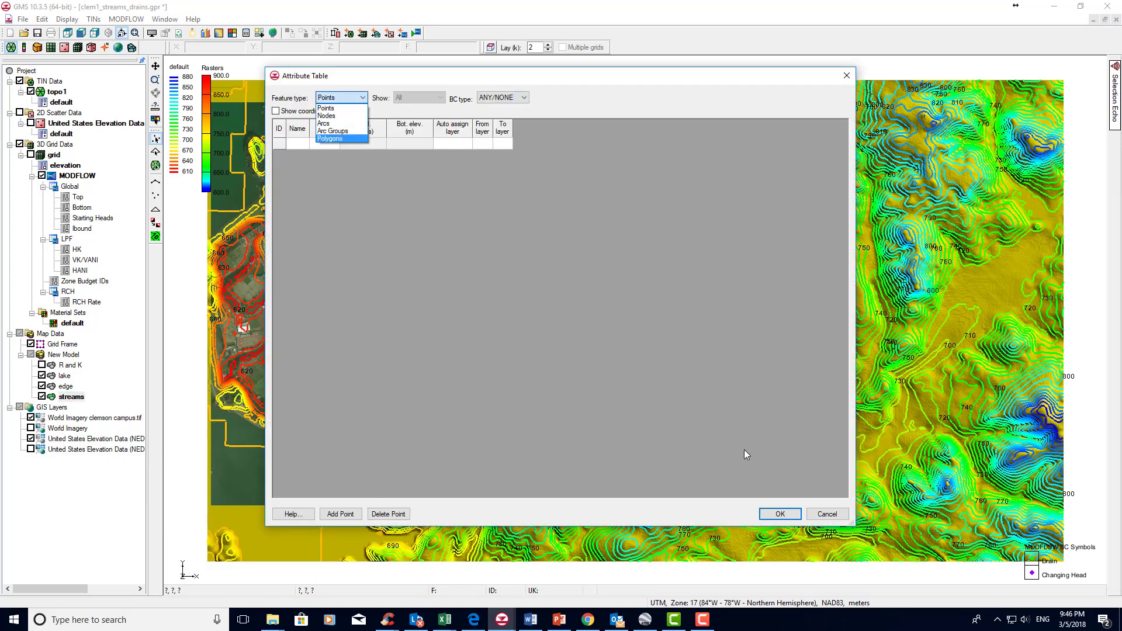
click(790, 514)
click(790, 514)
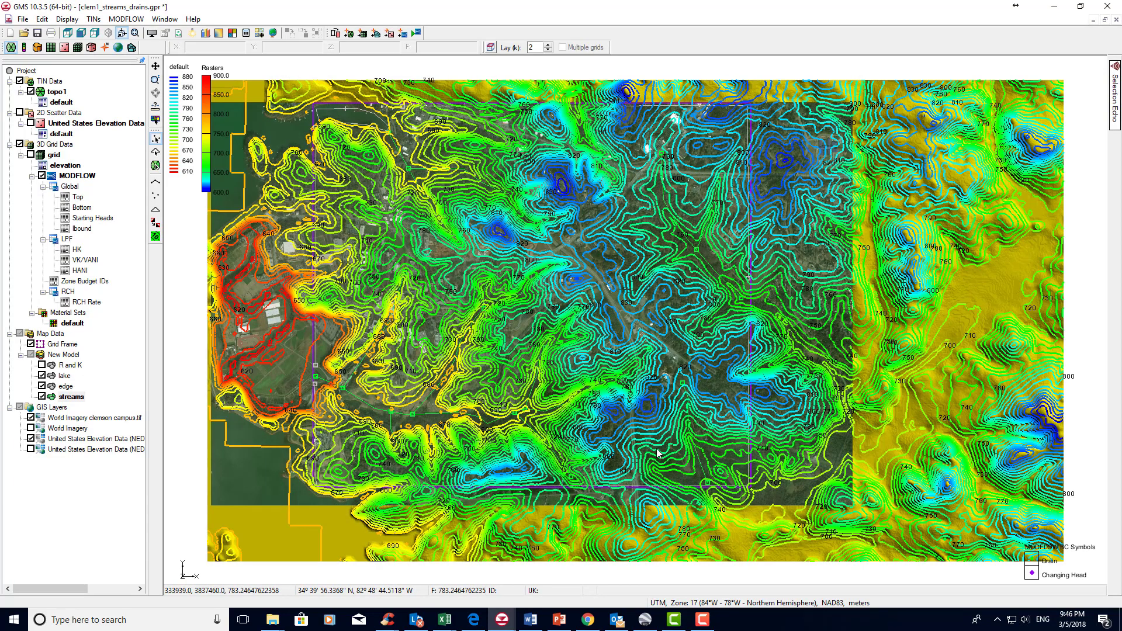
- Zoom in on the stream node south-west of the campus, then zoom back out slightly
click(420, 414)
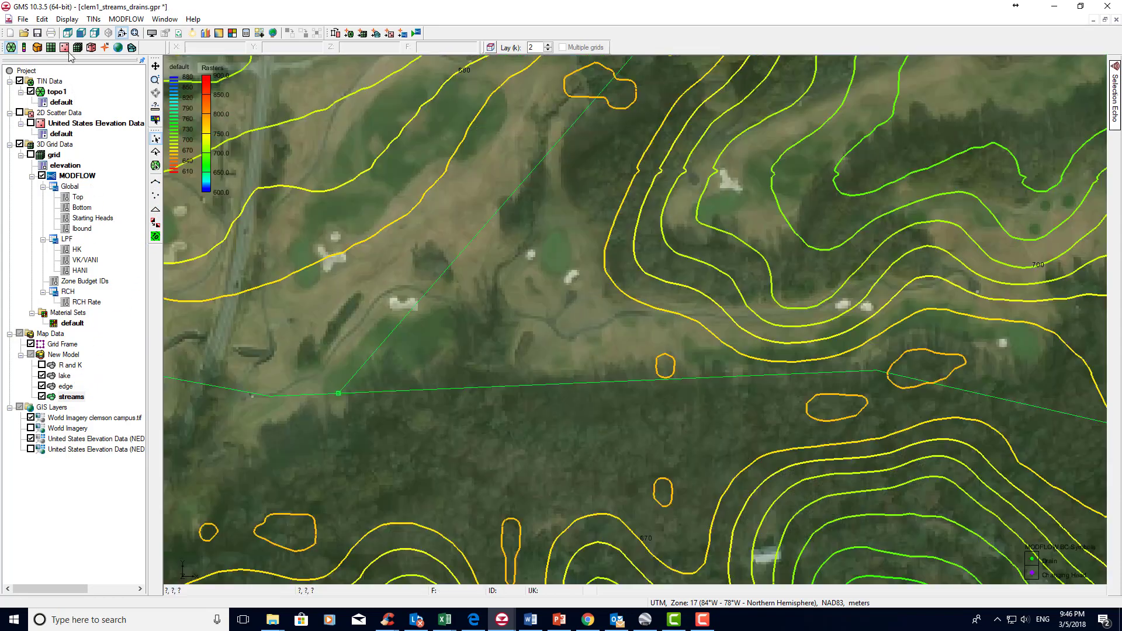
scroll(561, 429, down, 1)
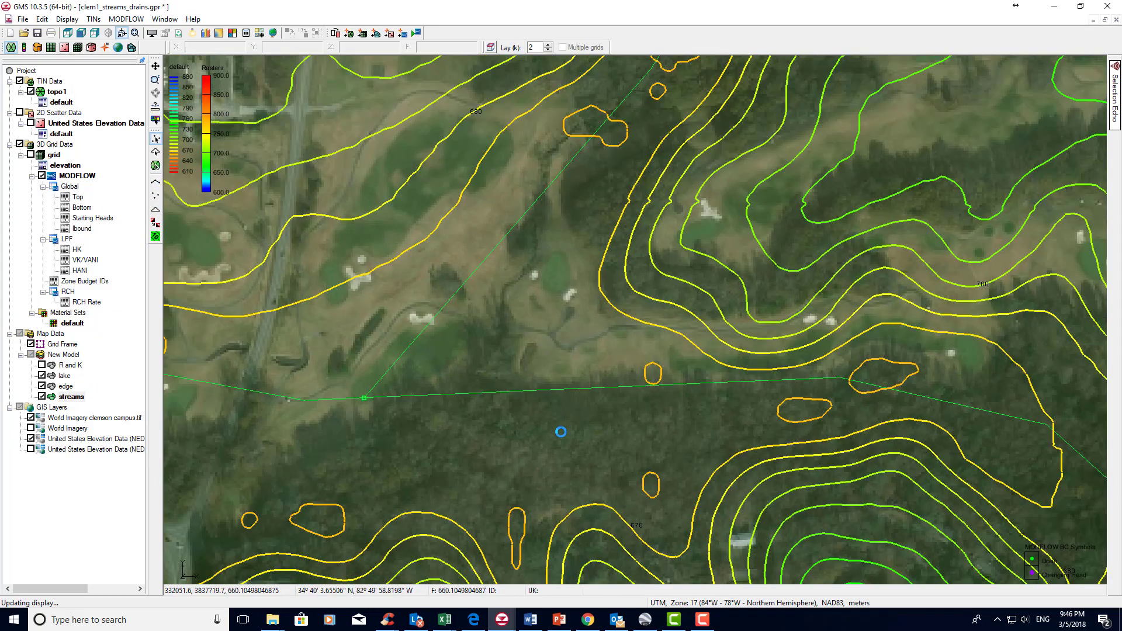
scroll(561, 431, down, 1)
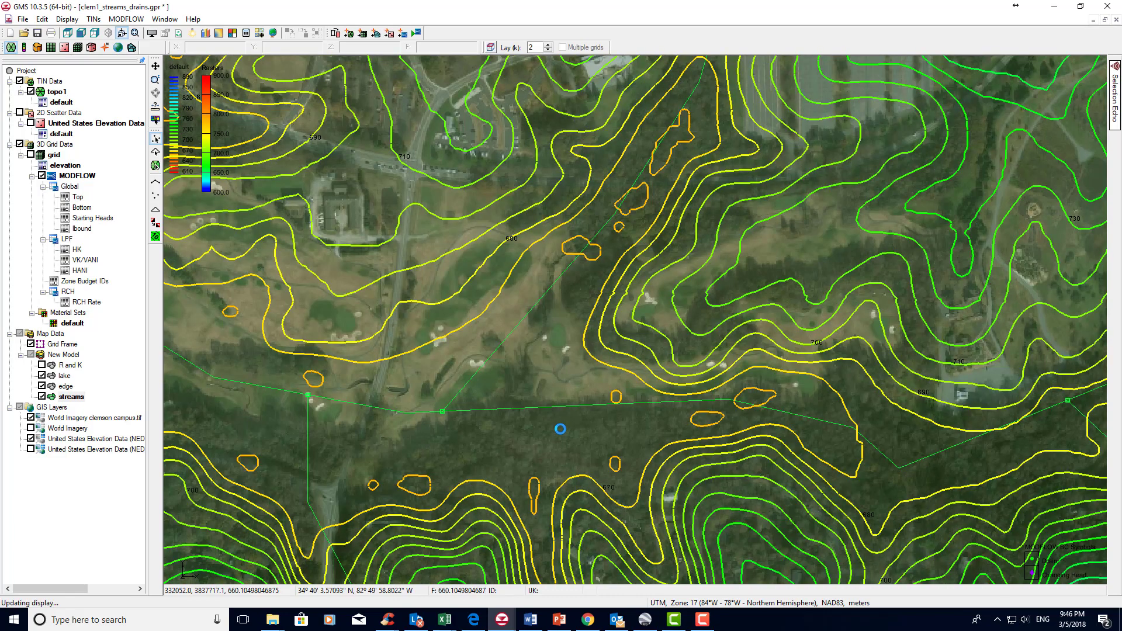
scroll(559, 428, down, 1)
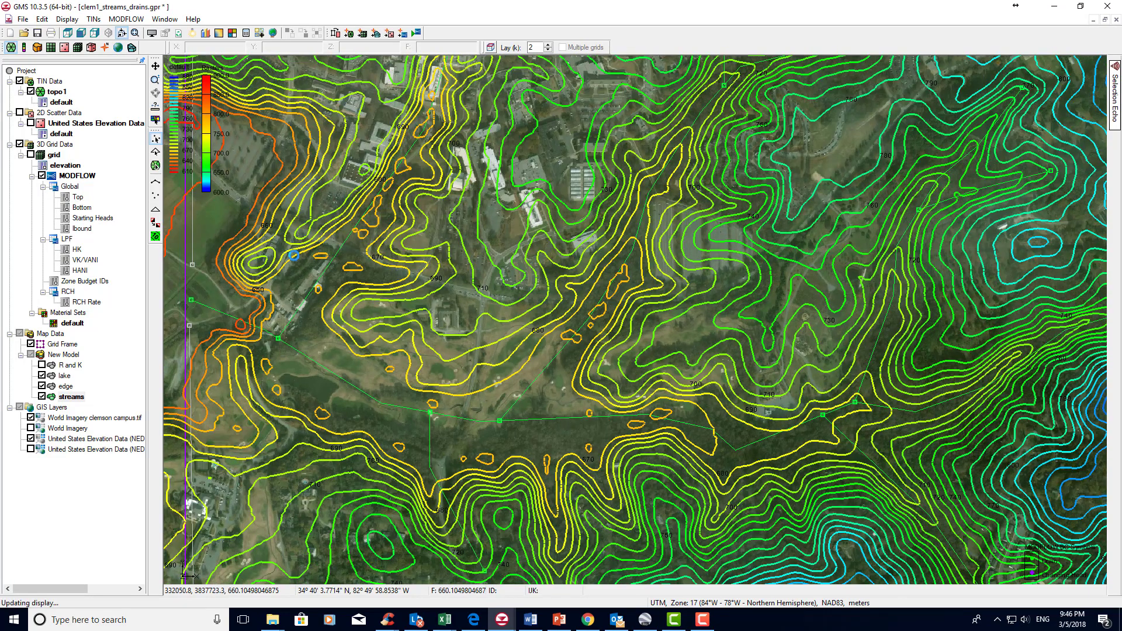
scroll(436, 514, down, 1)
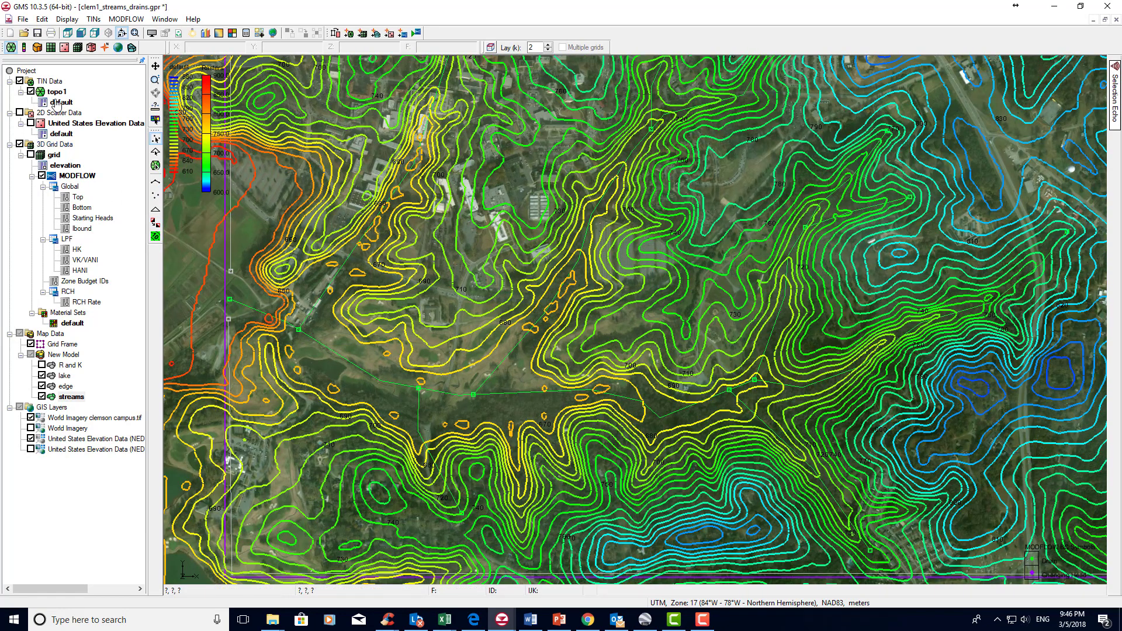
- Draw a new arc in the Map module from a stream node down below the stream
click(106, 48)
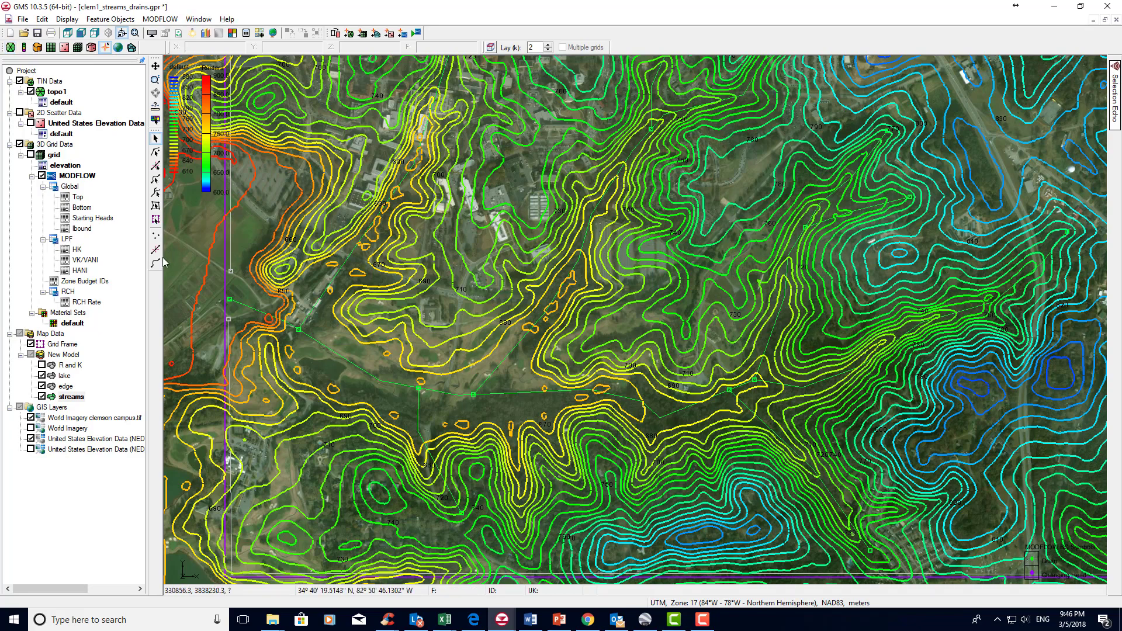
click(156, 264)
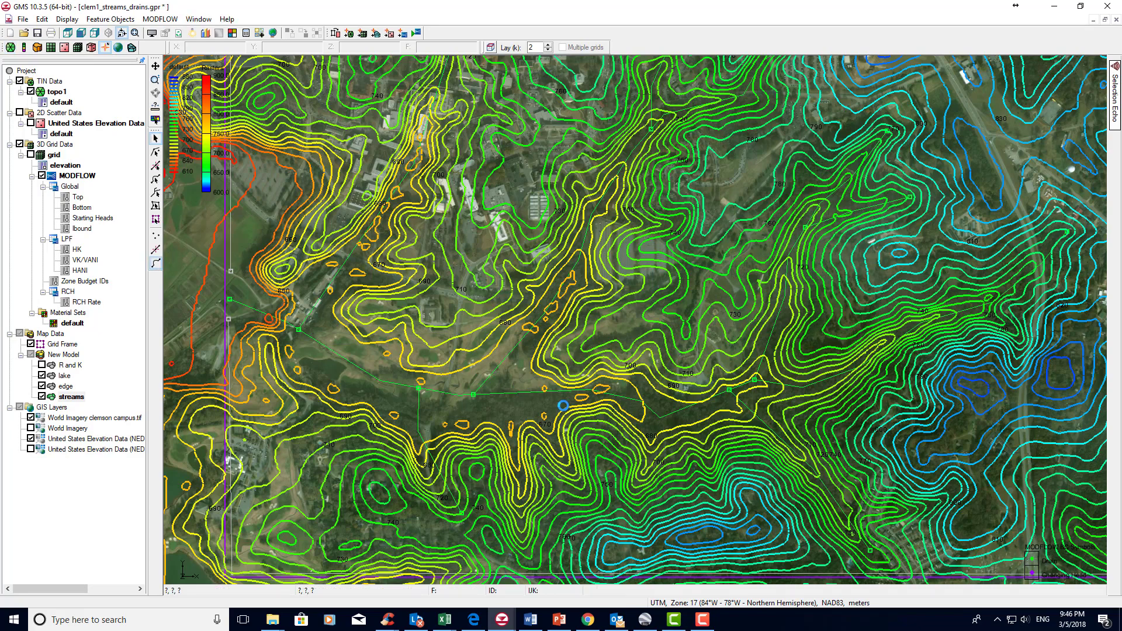
click(506, 395)
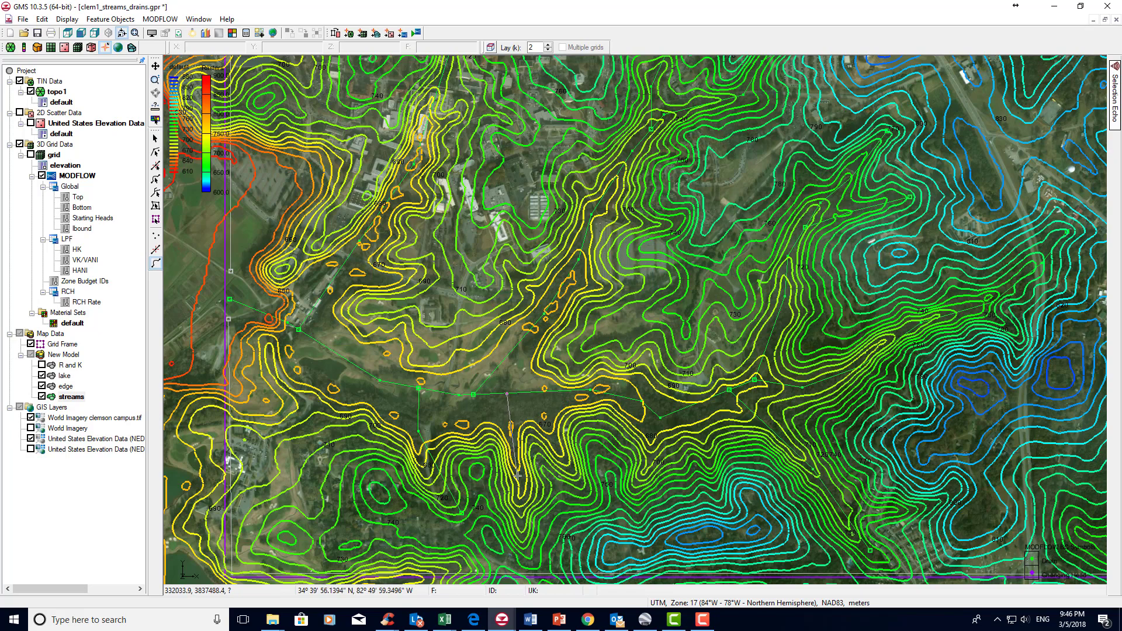
double_click(520, 519)
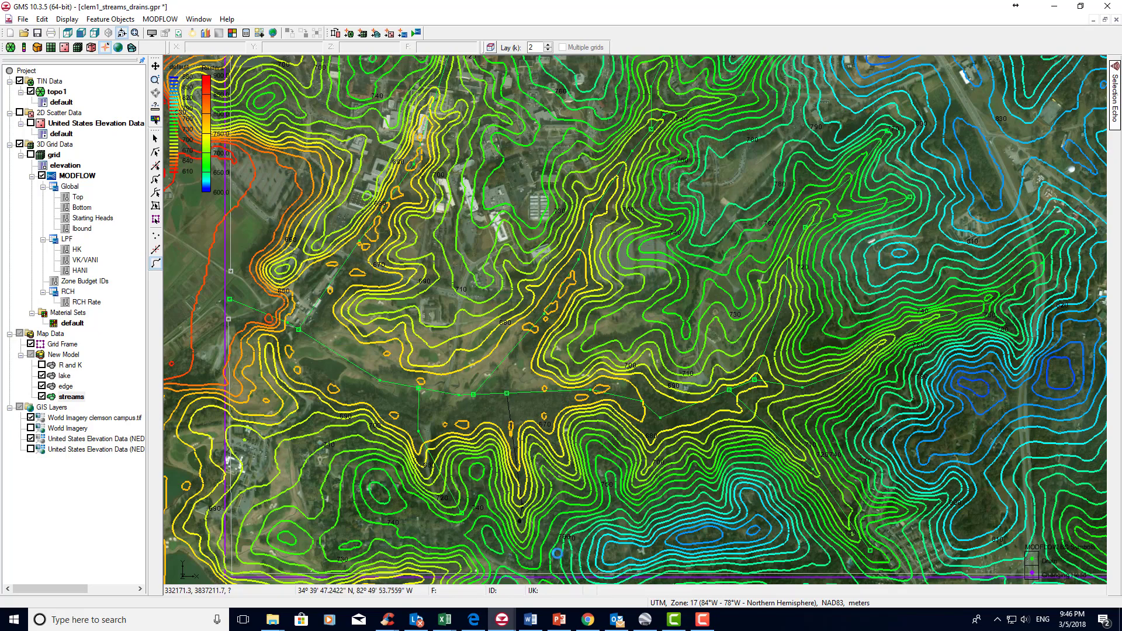
- Select a stream node and a stream arc vertex to inspect them, then clear the selection
click(156, 154)
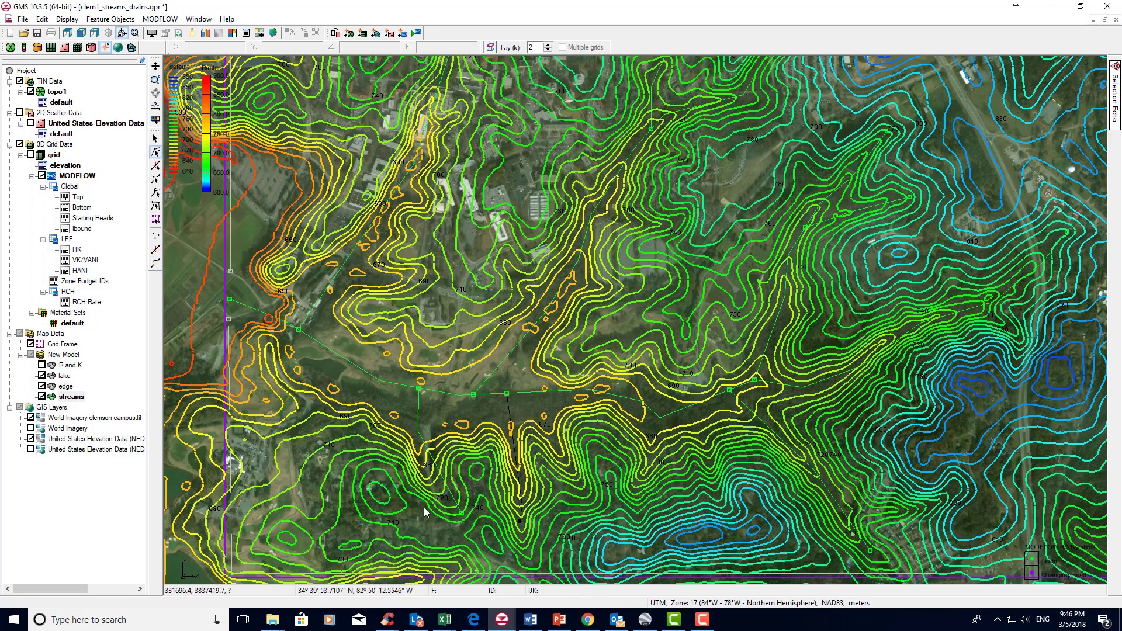
click(461, 513)
click(155, 166)
click(417, 455)
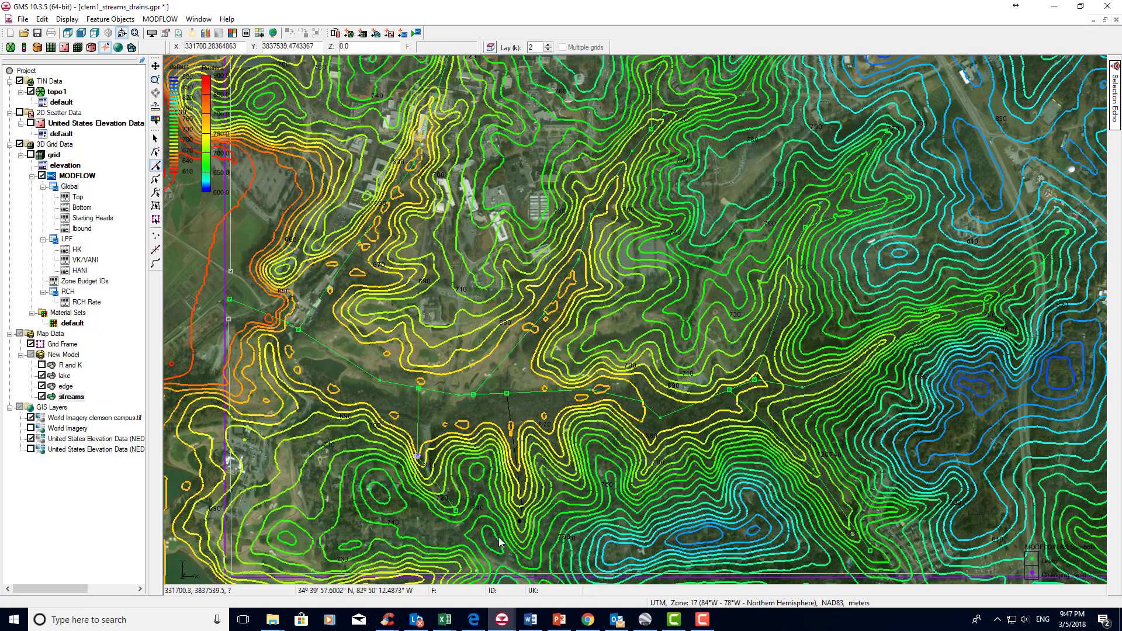
click(500, 542)
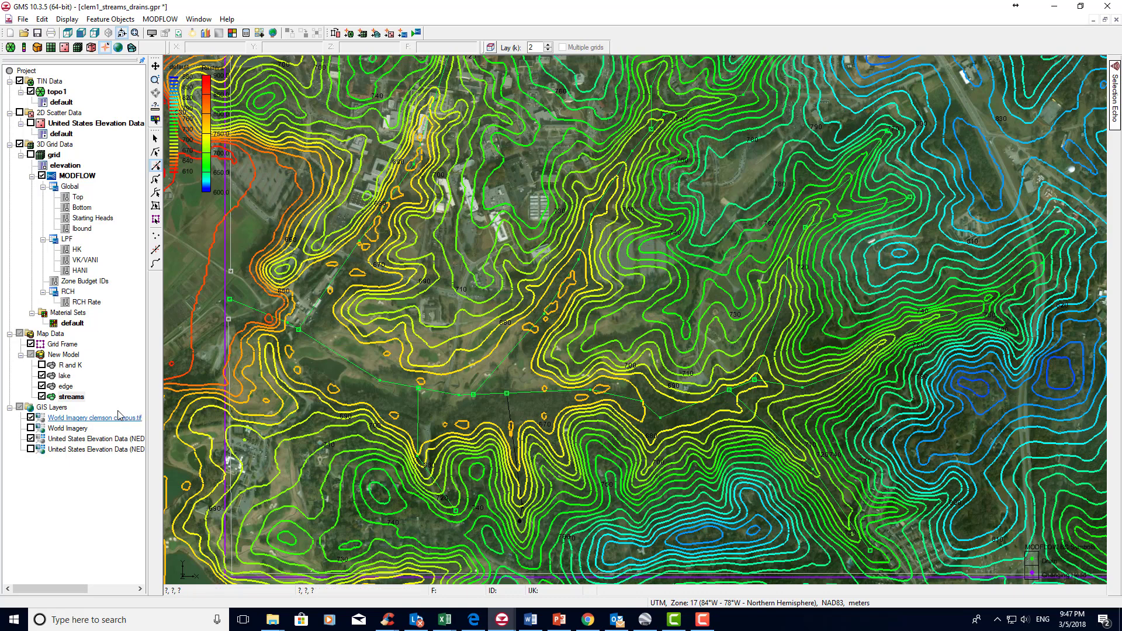
- Open the streams coverage attribute table with the feature type set to Arcs
right_click(78, 399)
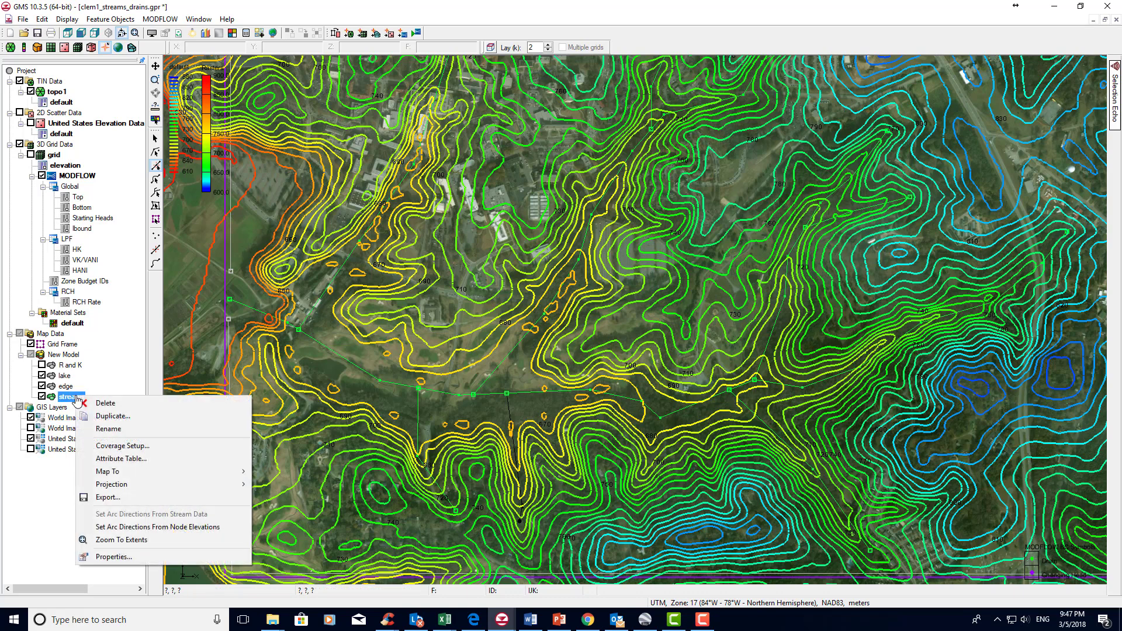
click(133, 459)
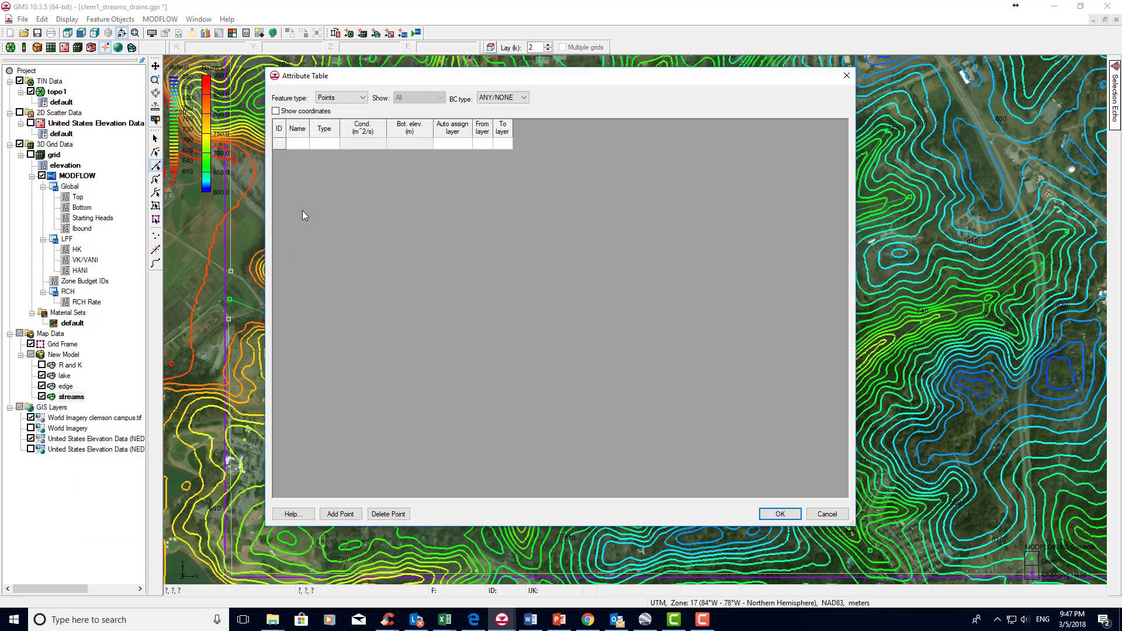
click(362, 97)
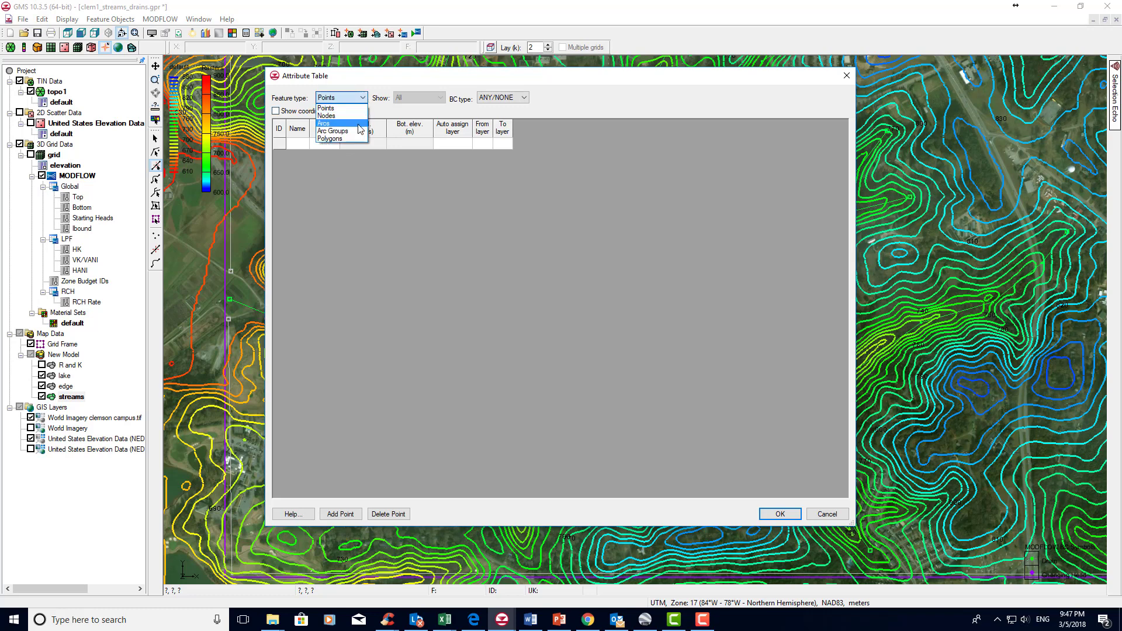
click(360, 128)
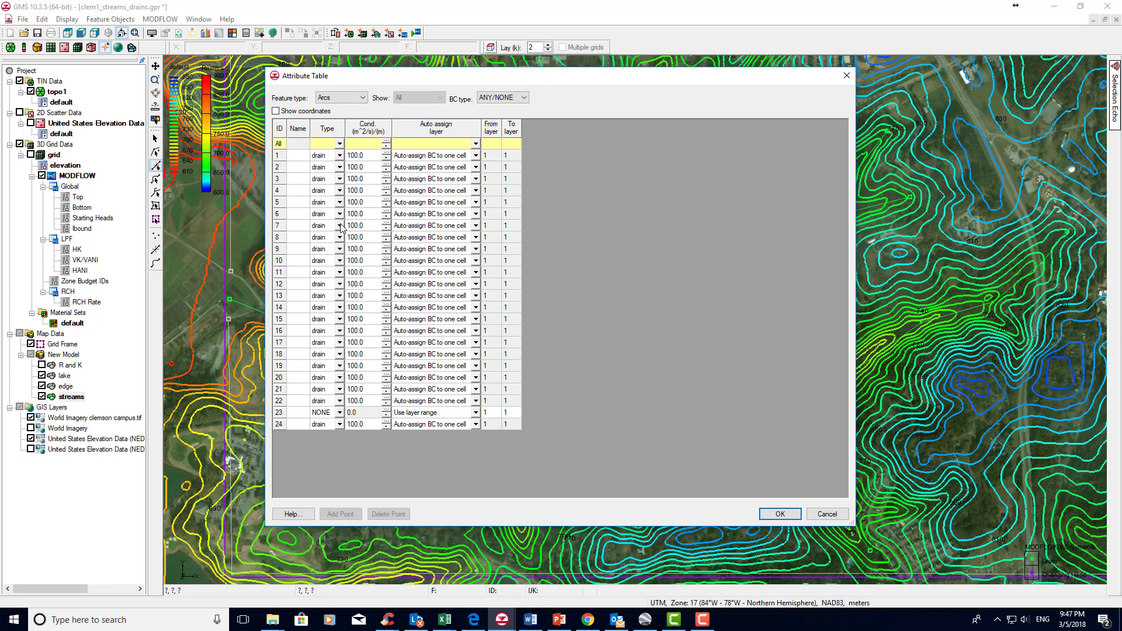
- Set arc 23's type to drain, and set the All row's type to drain
click(342, 143)
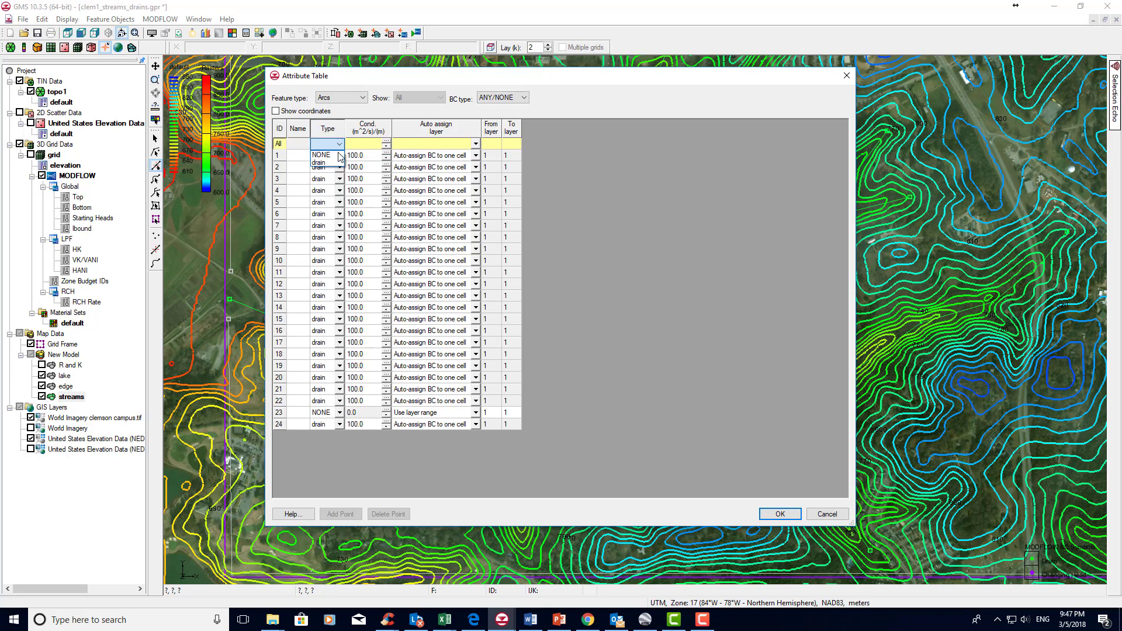
click(339, 413)
click(339, 413)
click(336, 430)
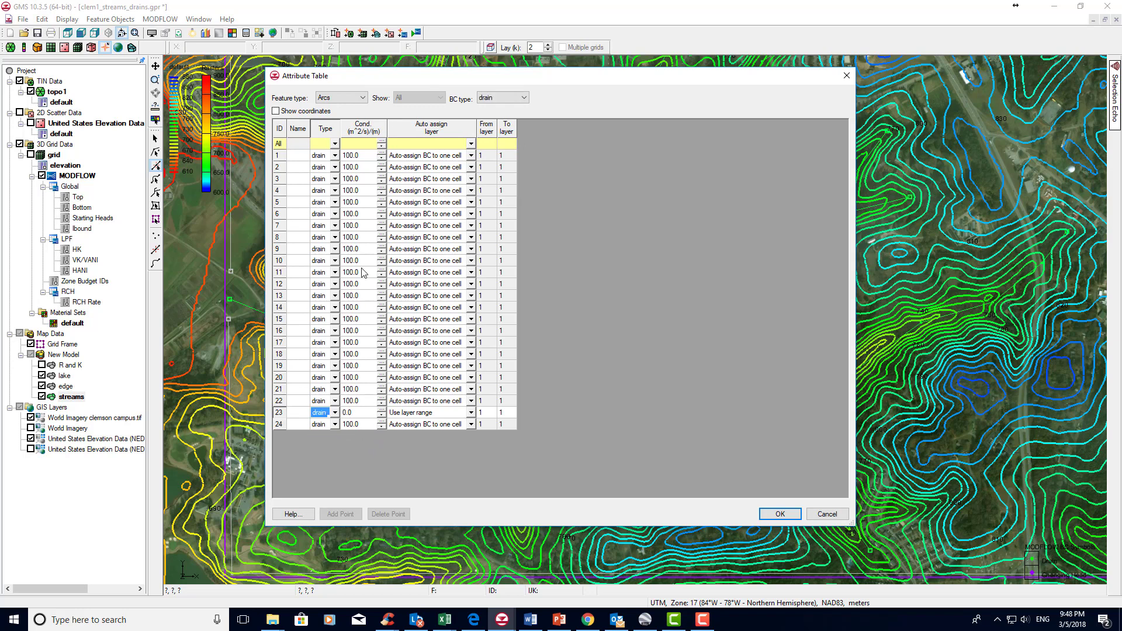
click(335, 143)
click(333, 168)
- Give arc 23 a conductance of 100 and set it to 'Auto-assign BC to one cell'
click(349, 144)
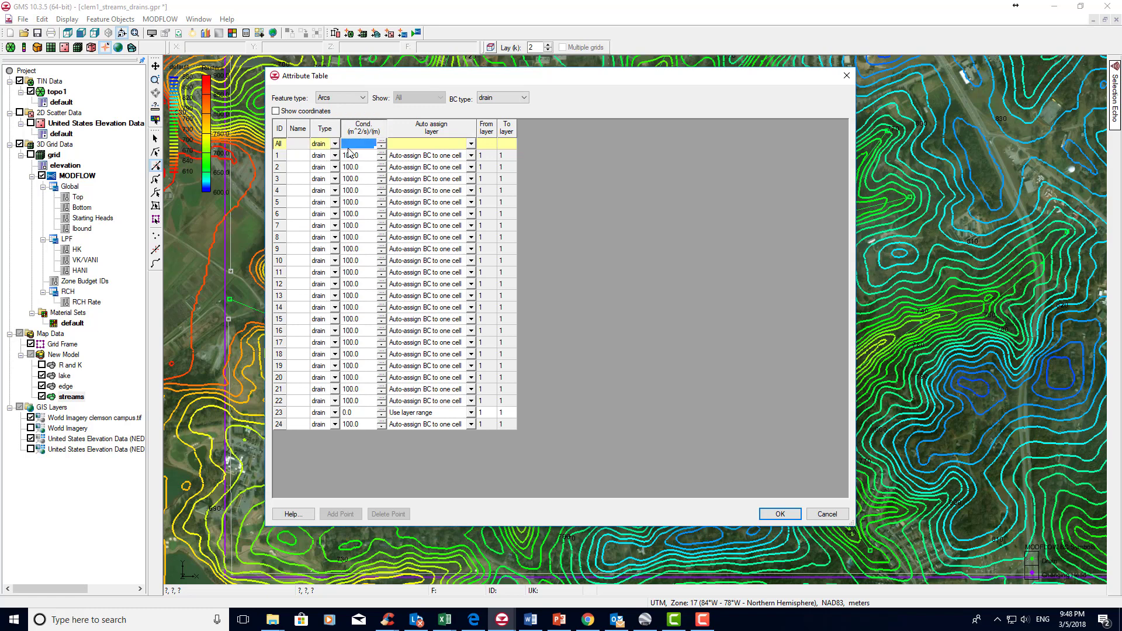
click(356, 412)
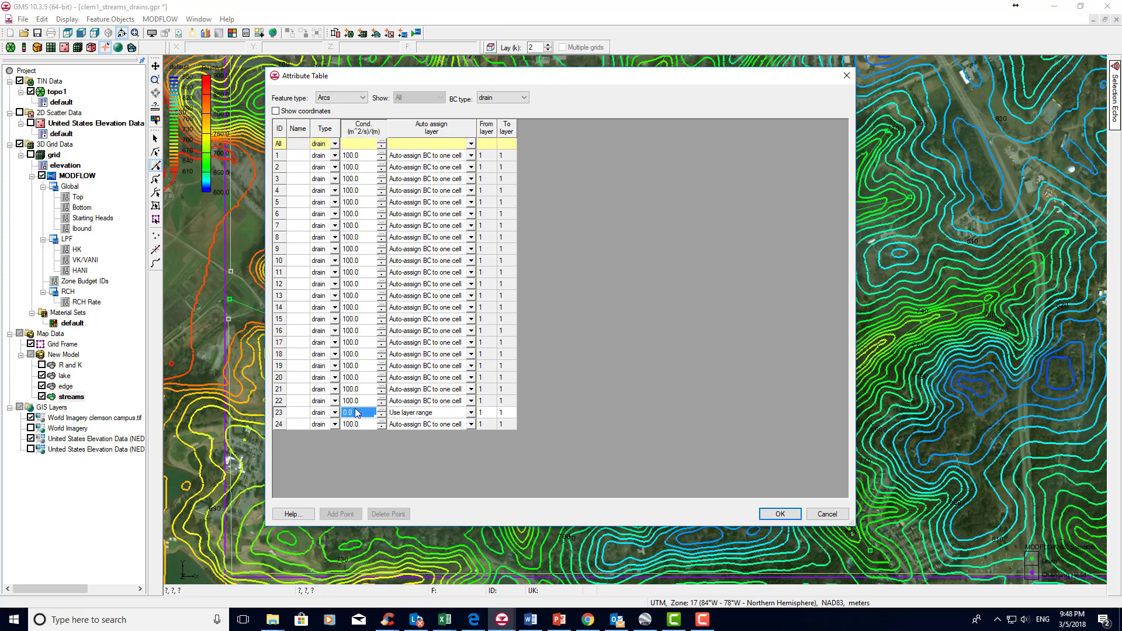
text(10)
click(426, 414)
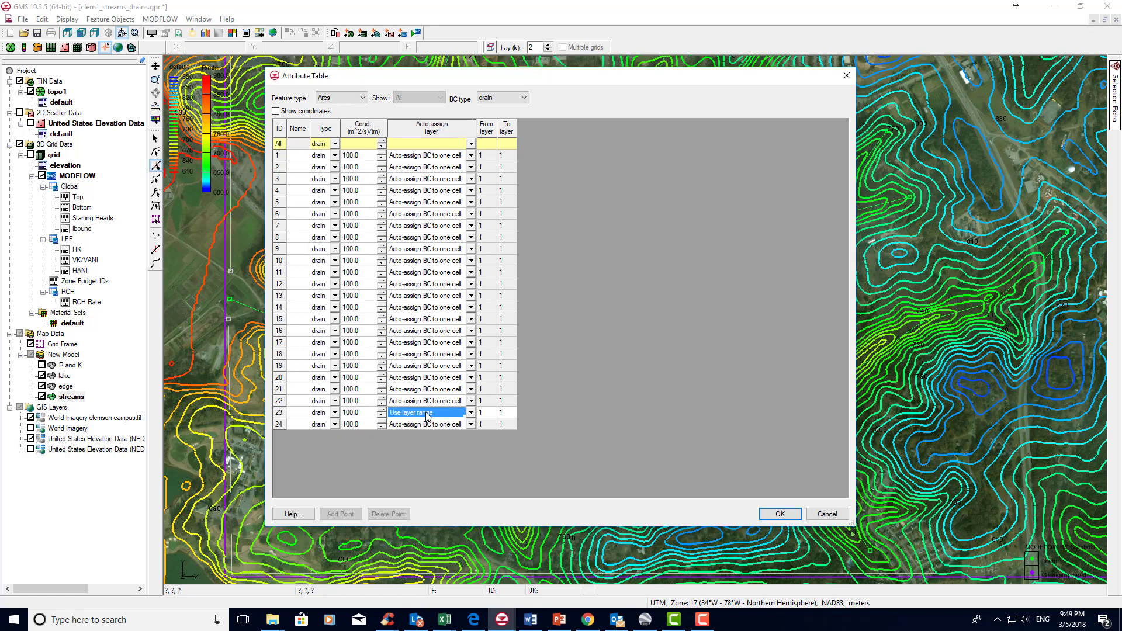
click(469, 414)
click(461, 439)
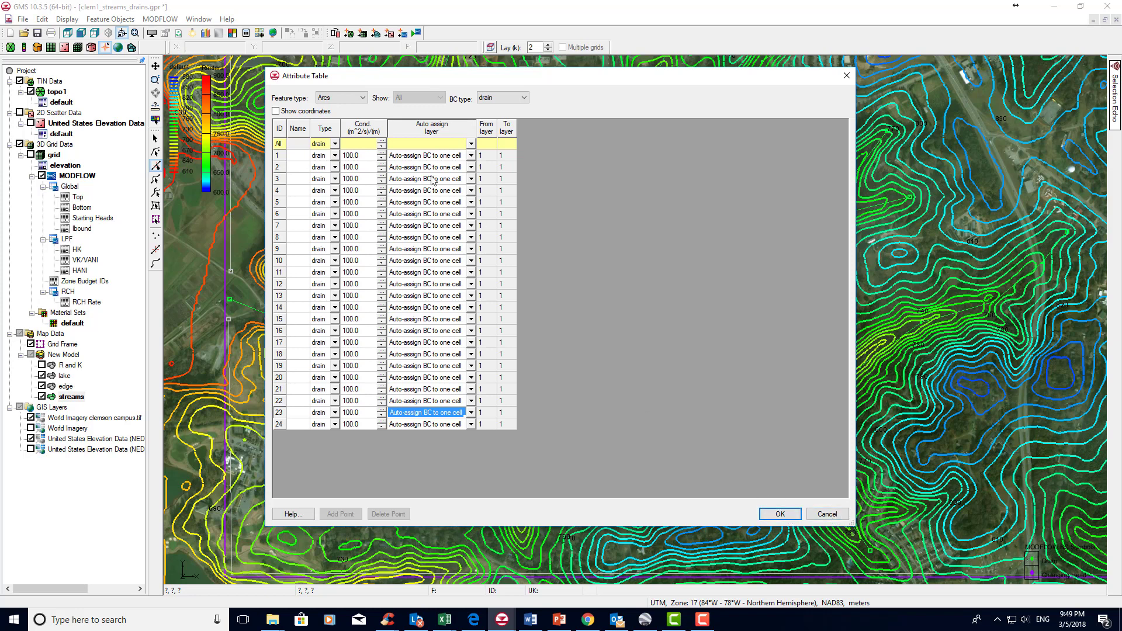
- Switch the table to Nodes, set node 39's bottom elevation to <TIN>, and confirm with OK
click(359, 100)
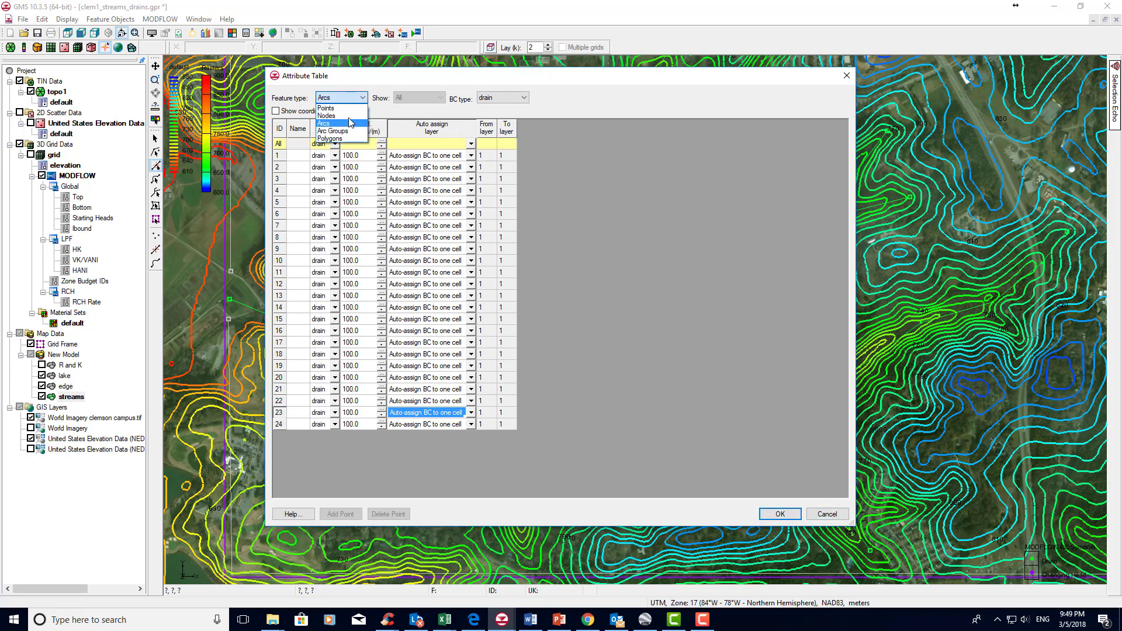
click(342, 116)
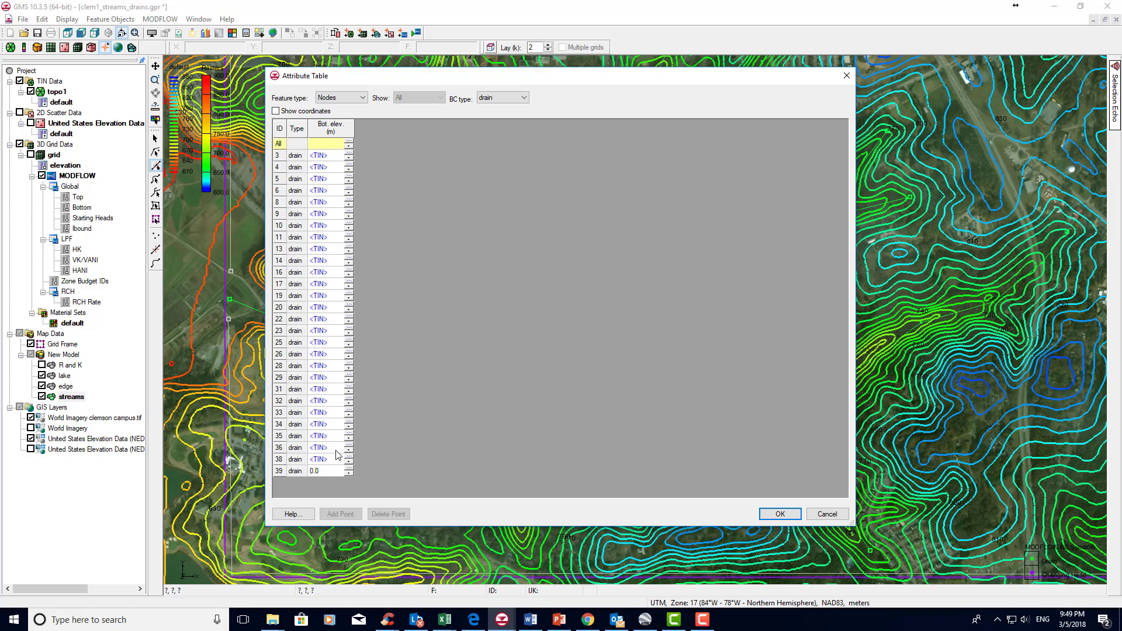
click(314, 475)
click(349, 472)
click(780, 513)
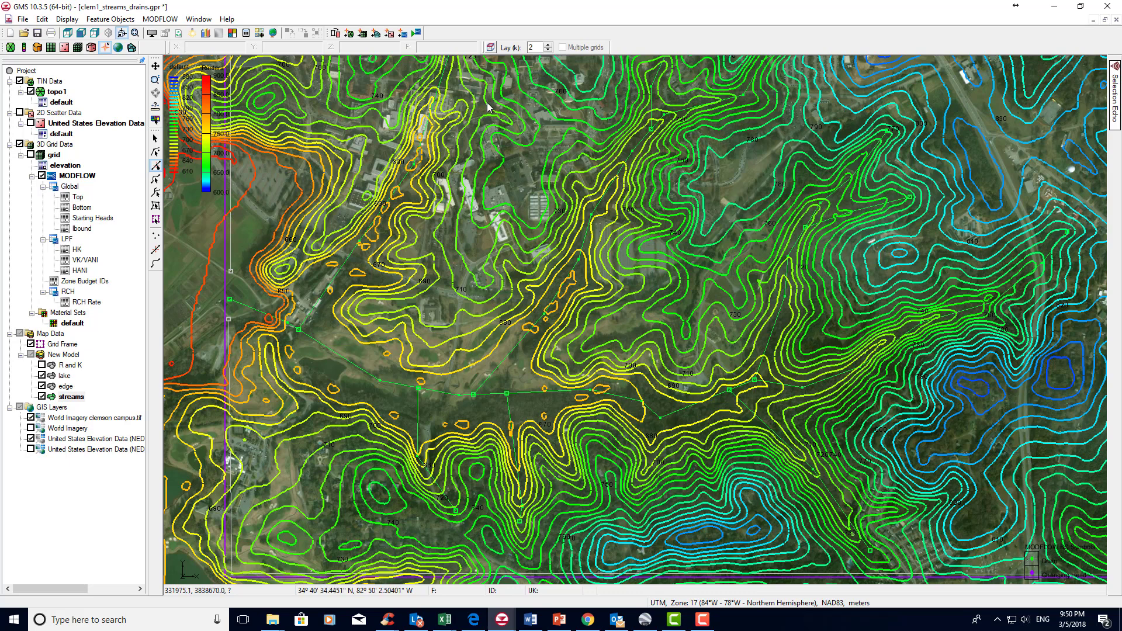
- Convert all applicable coverages to the MODFLOW grid, display the grid layers, and switch to front view
click(403, 34)
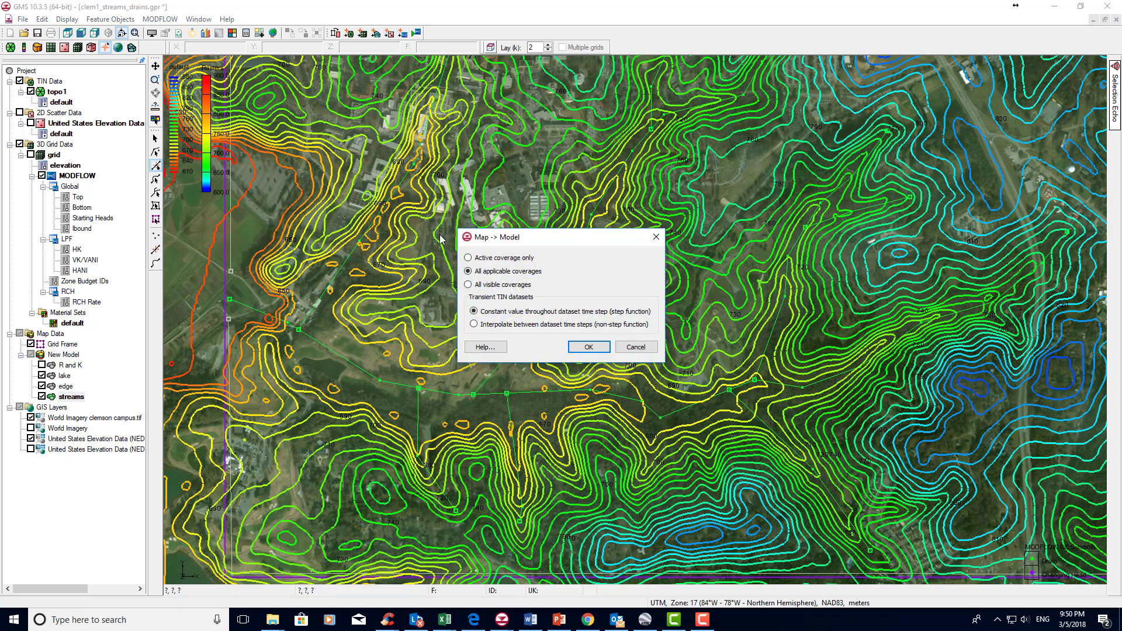
click(593, 349)
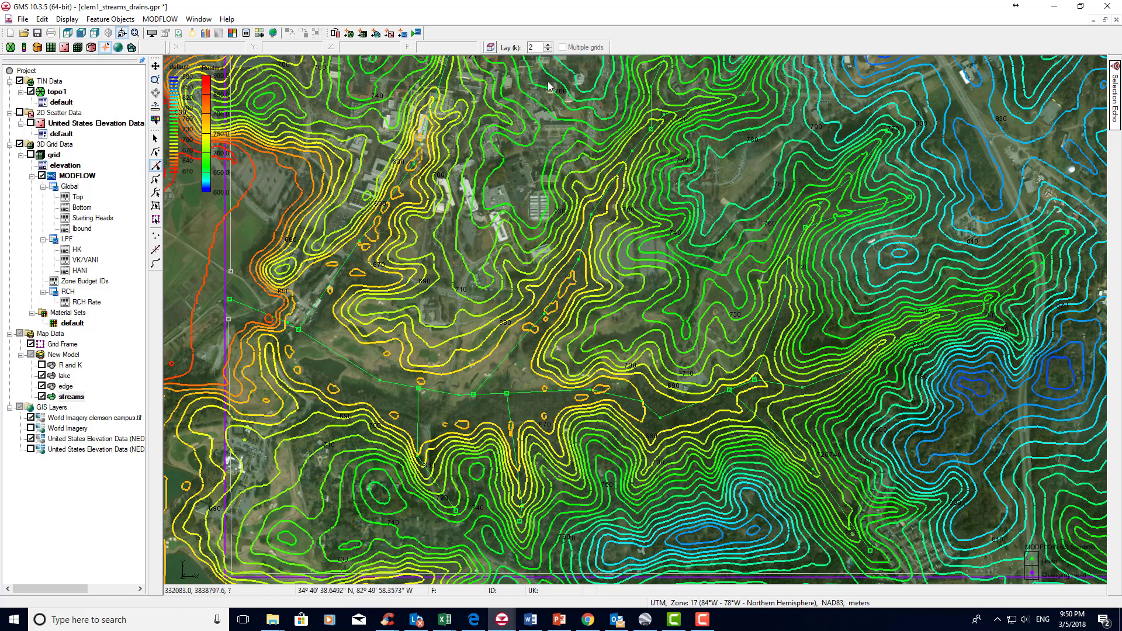
click(550, 52)
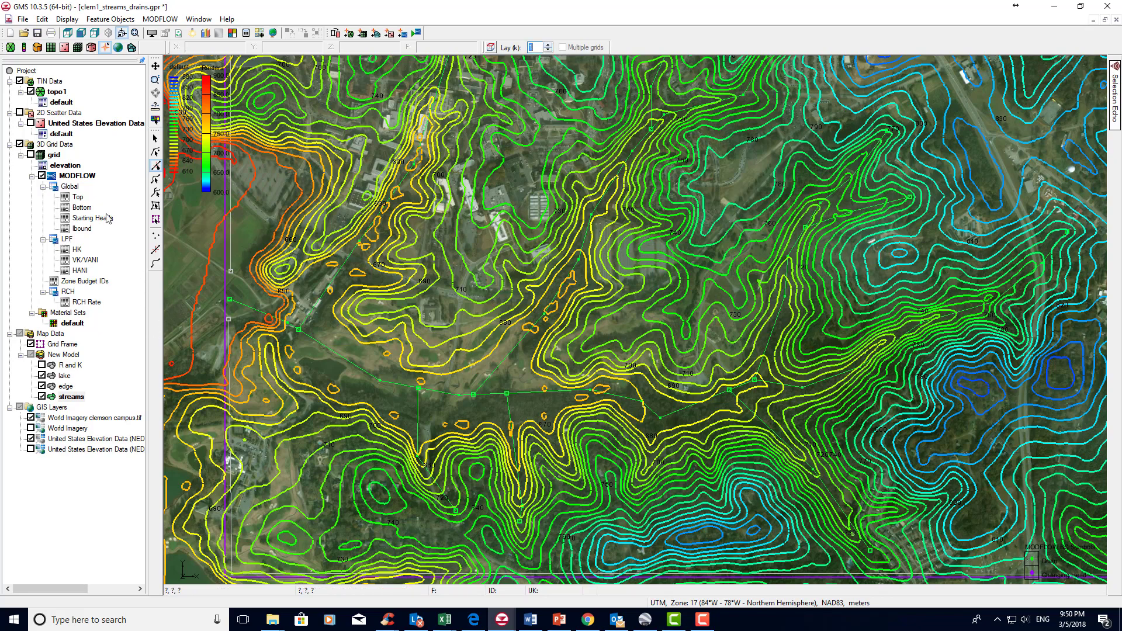
click(30, 154)
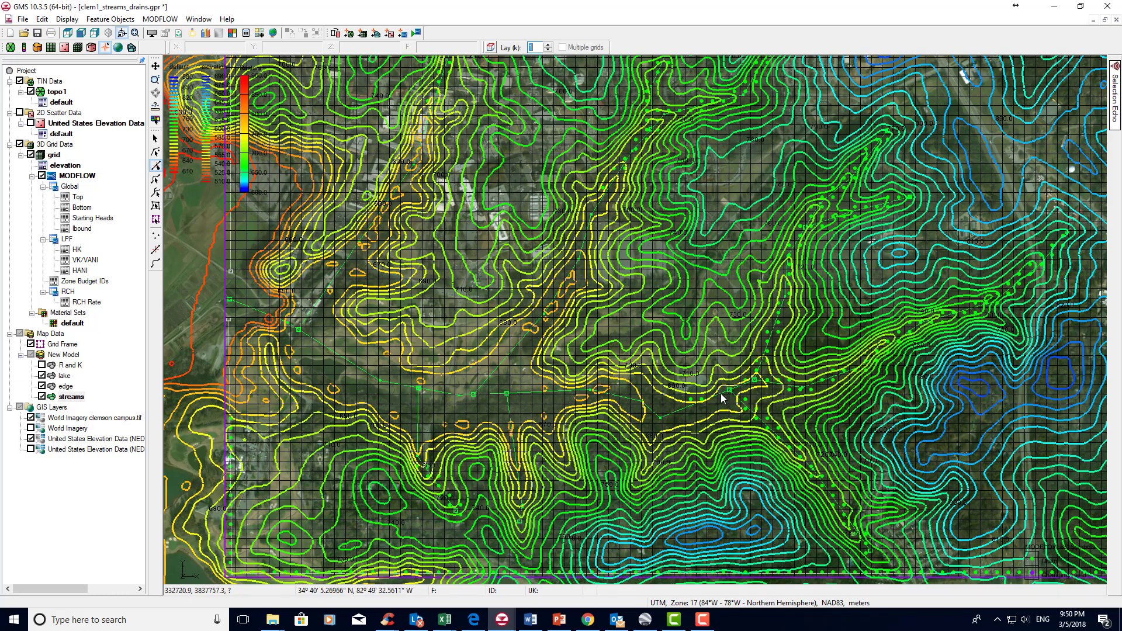
click(548, 45)
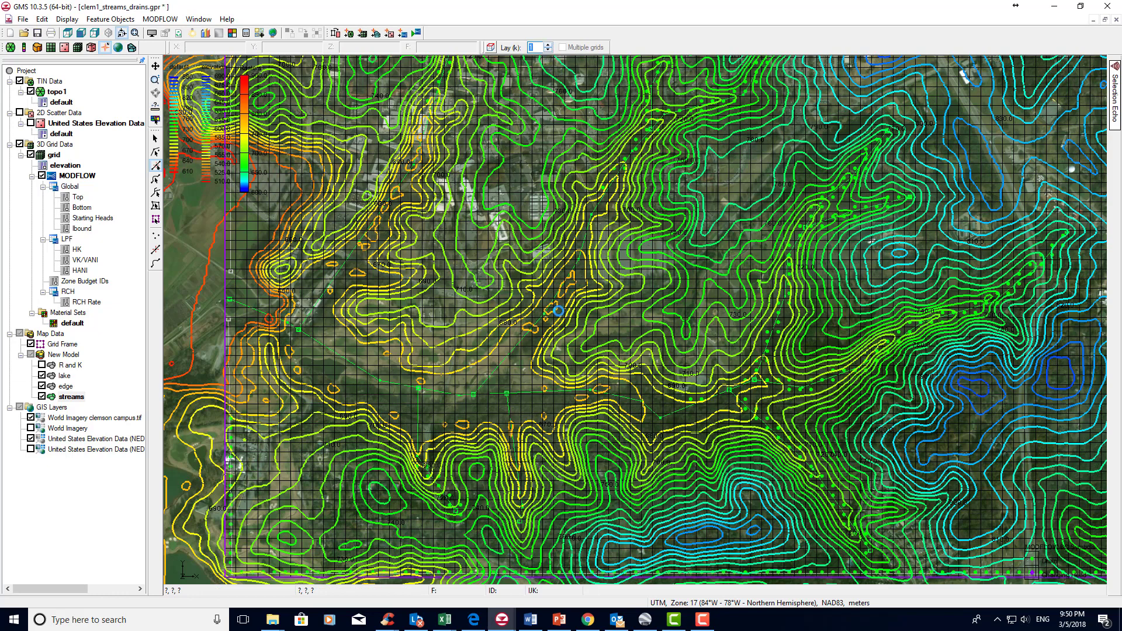
click(548, 44)
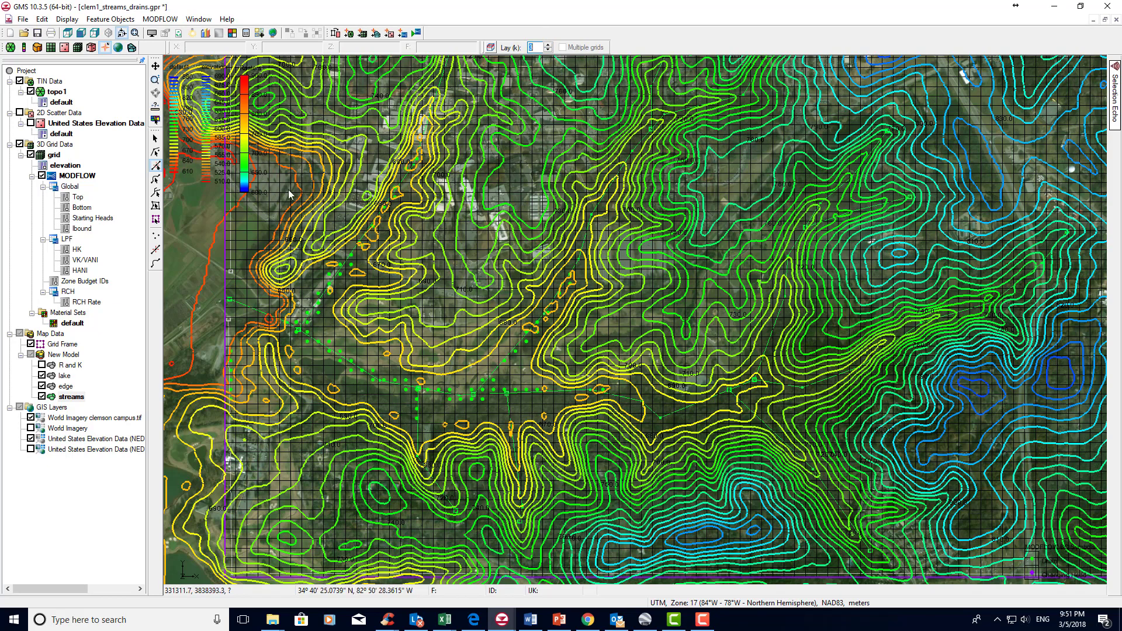
click(81, 33)
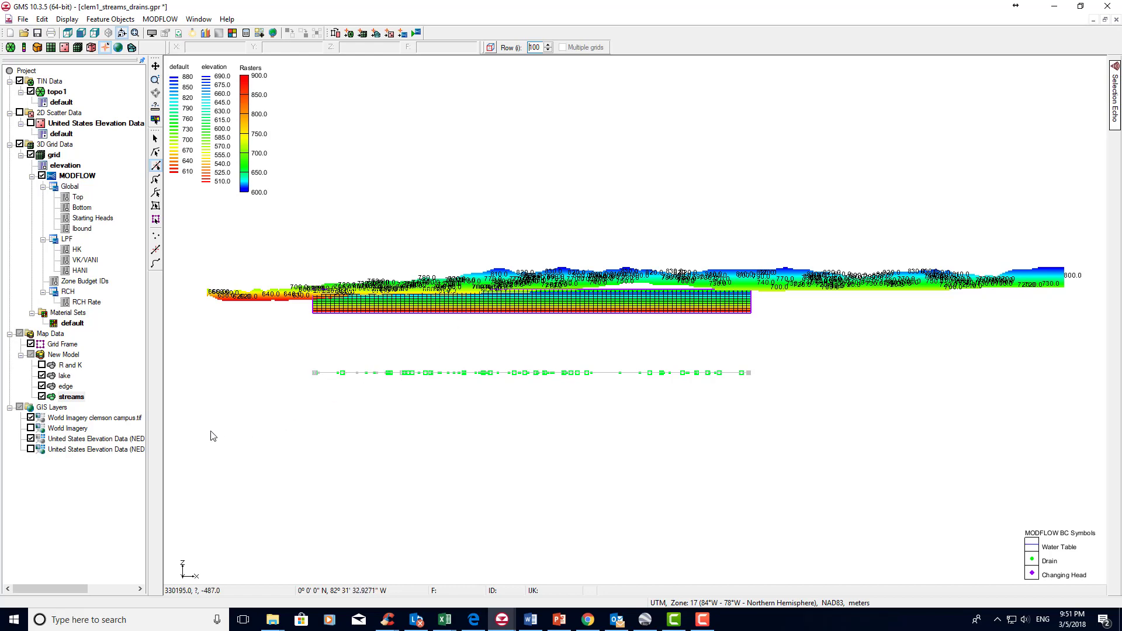
- Return to plan view and hide the topo1 TIN contours
click(68, 33)
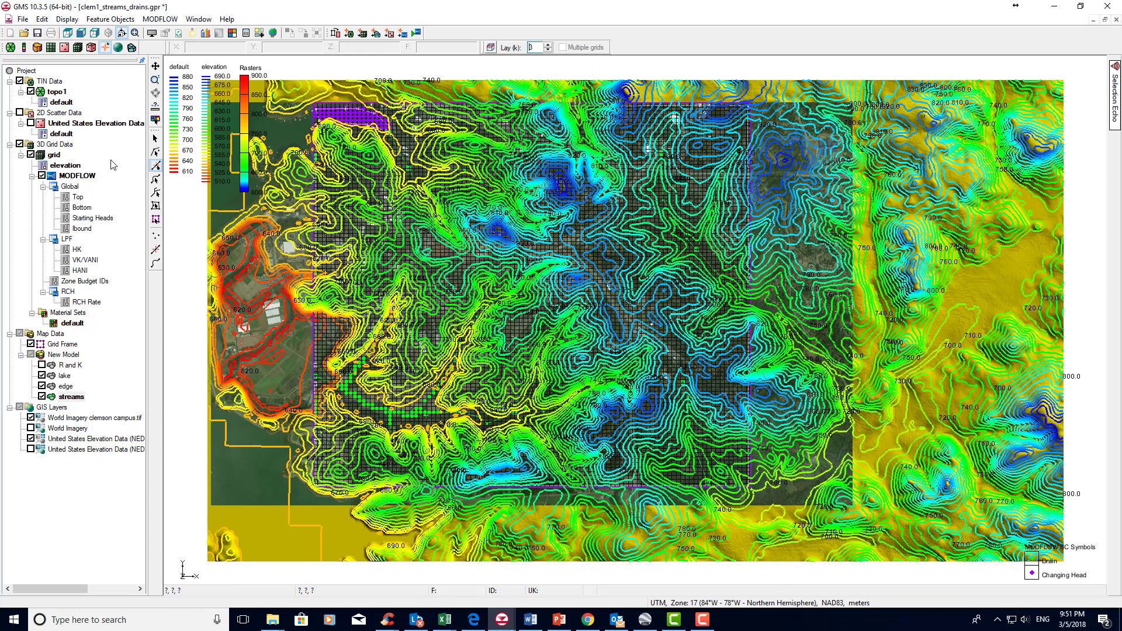
click(19, 81)
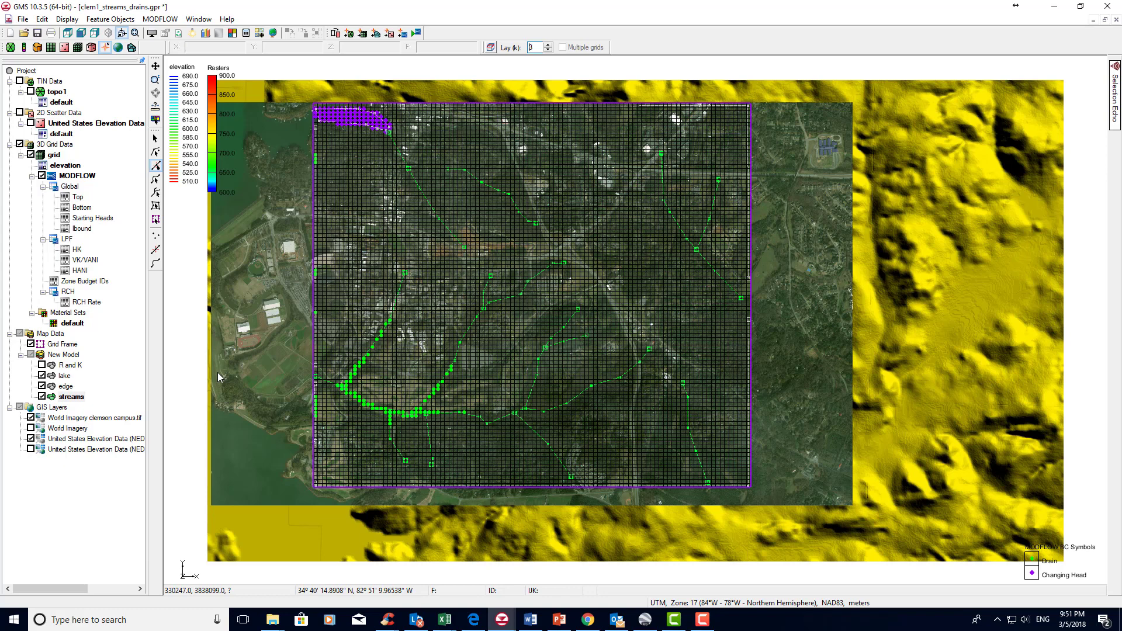
right_click(71, 183)
click(99, 282)
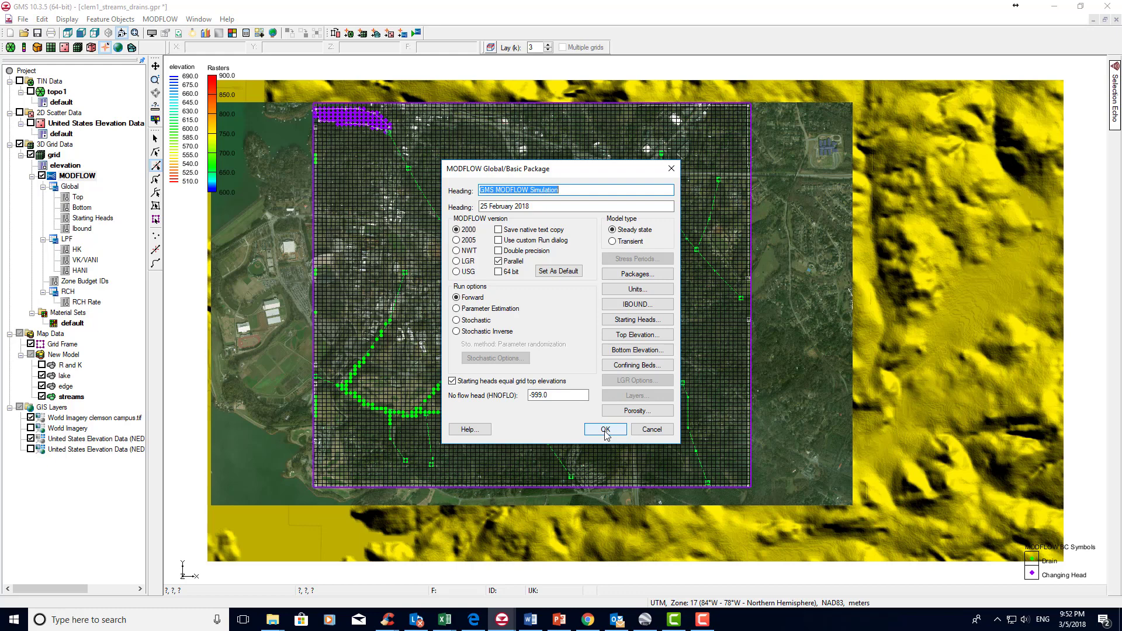
click(605, 431)
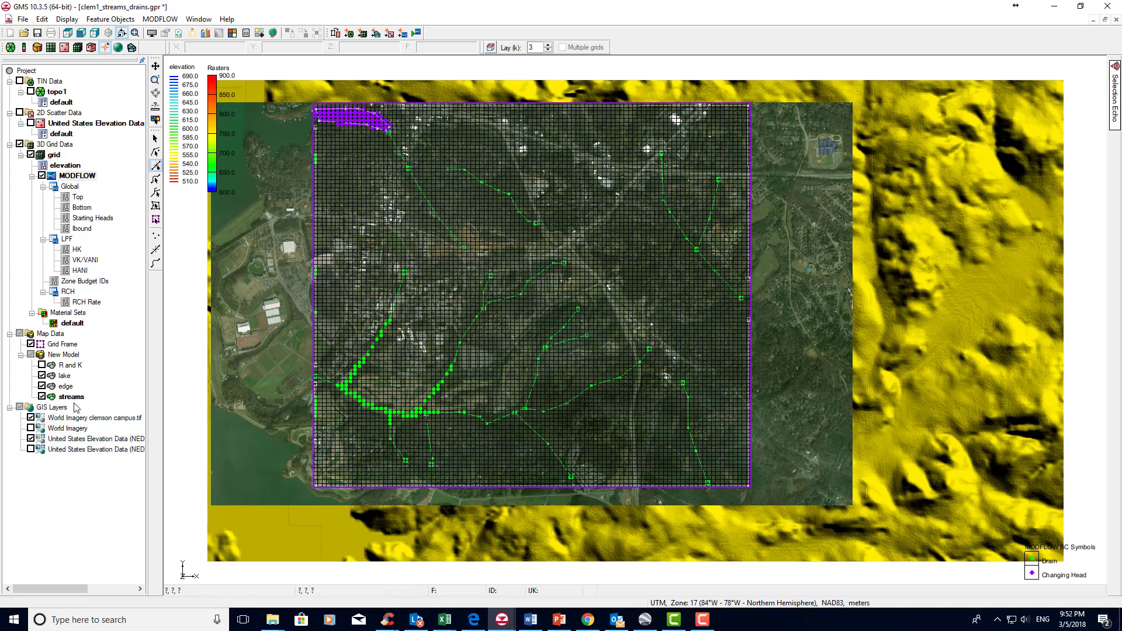
click(60, 390)
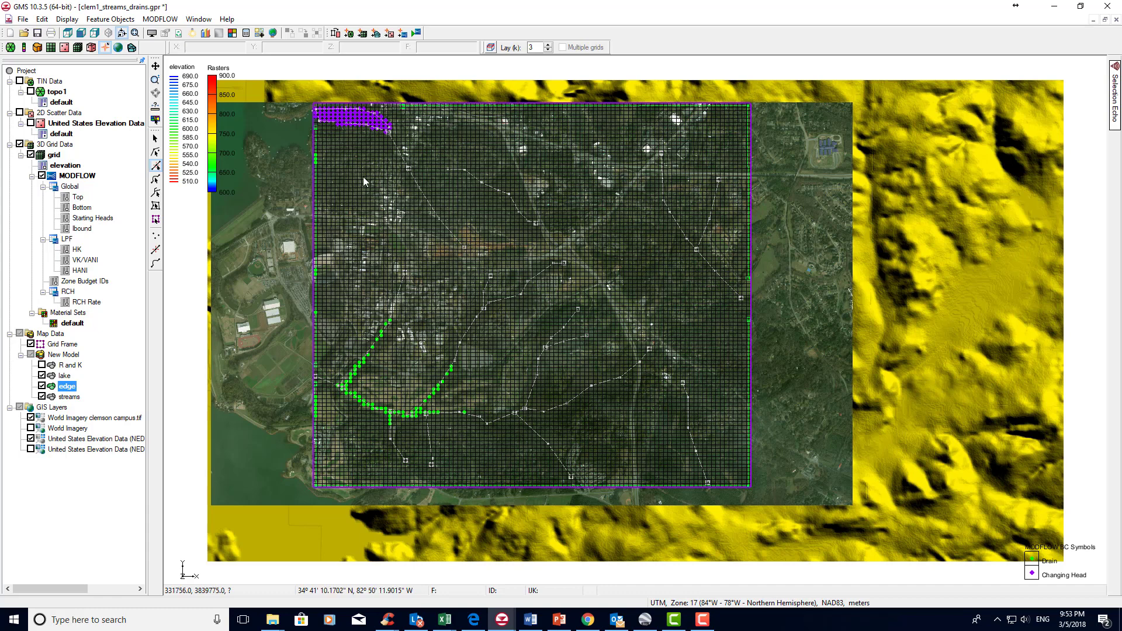
- Save and run MODFLOW, then abort the non-converging run and close its window
click(416, 33)
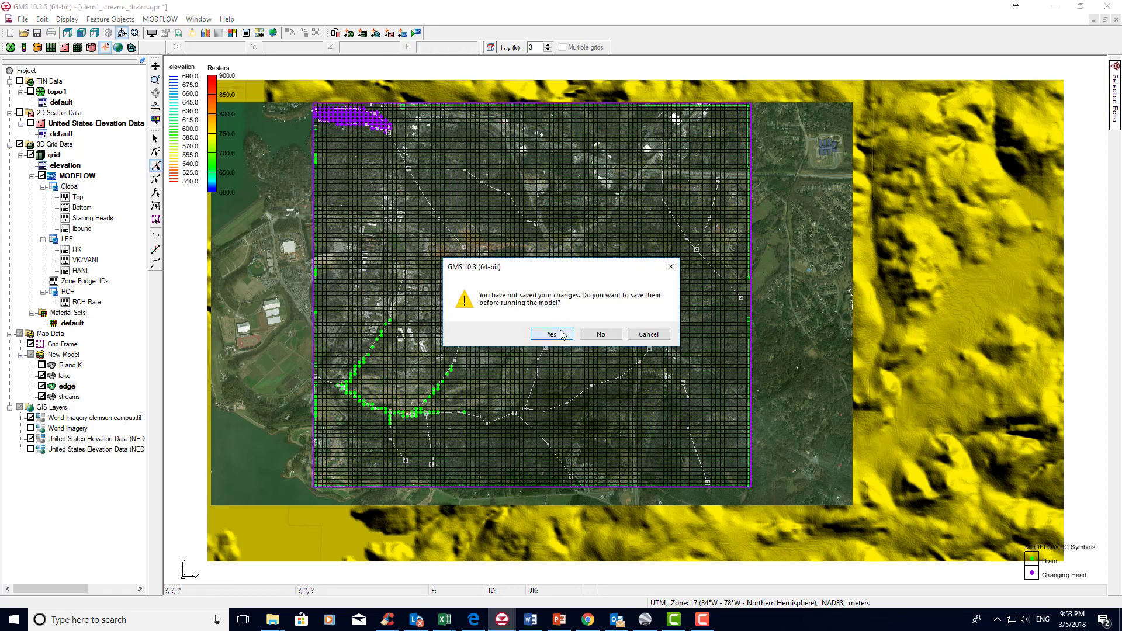
click(551, 335)
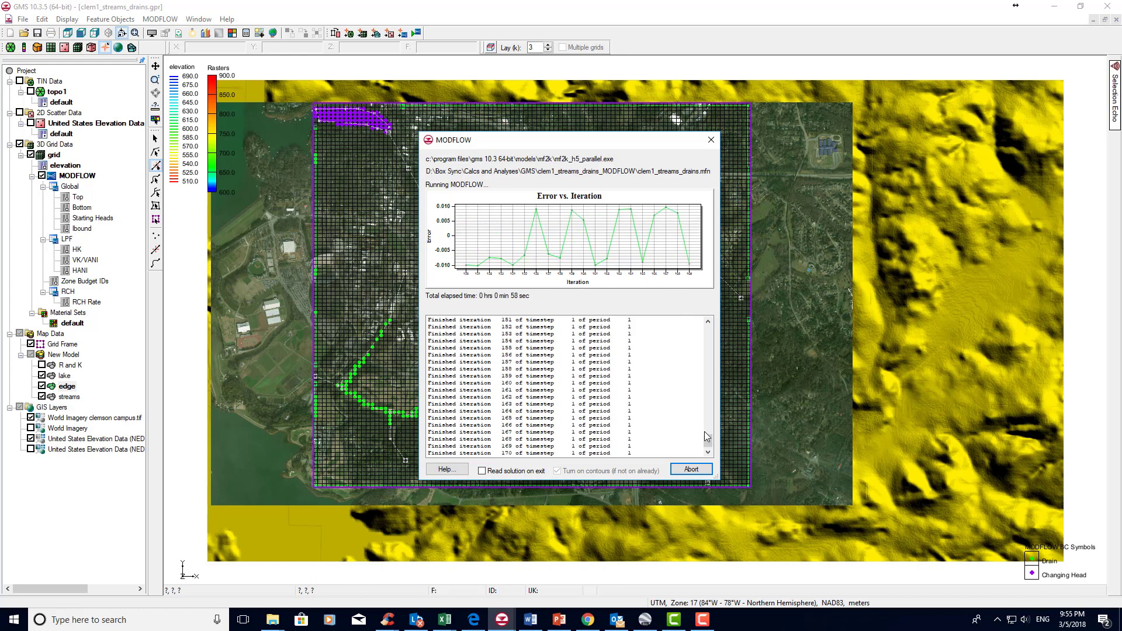
click(690, 470)
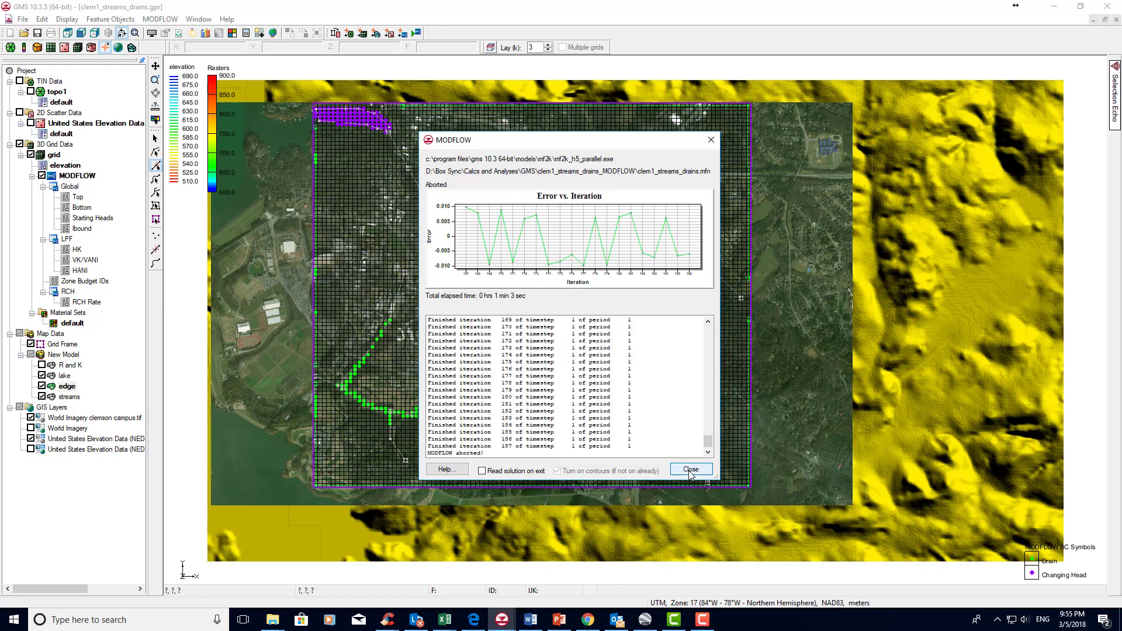
click(690, 470)
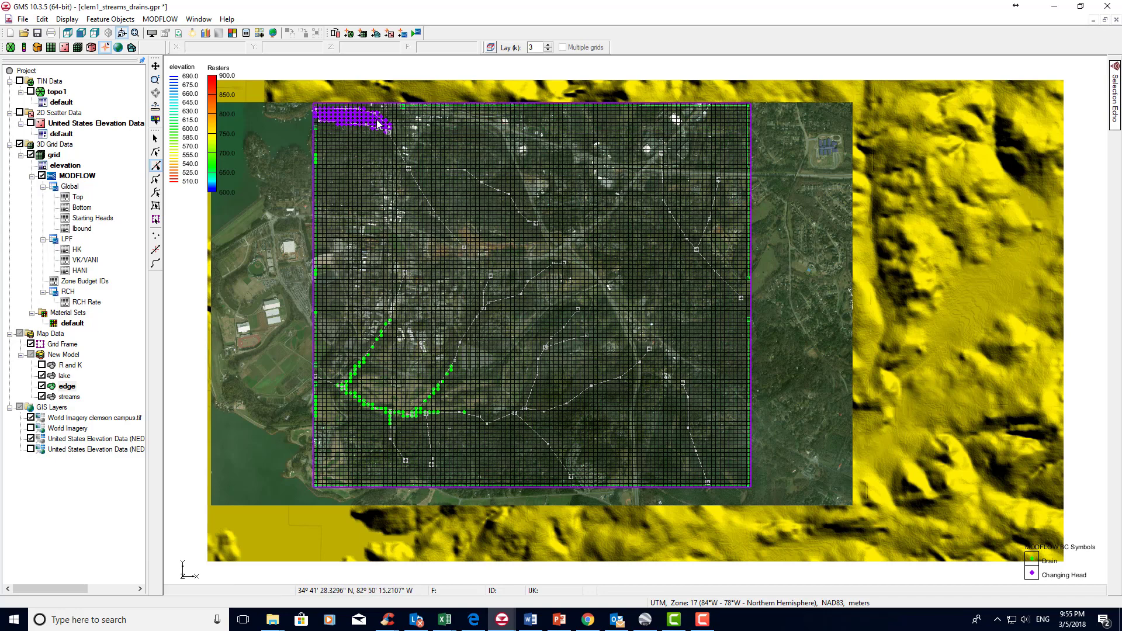
- Switch the MODFLOW version to NWT in Global Options and accept the UPW and NWT packages
right_click(85, 181)
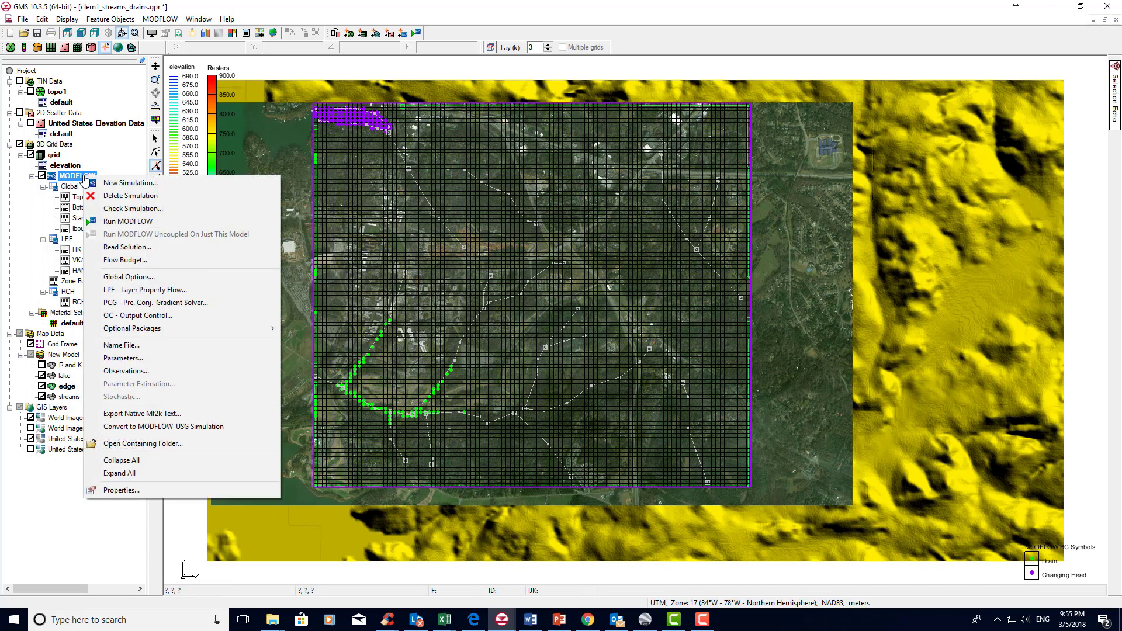
click(153, 279)
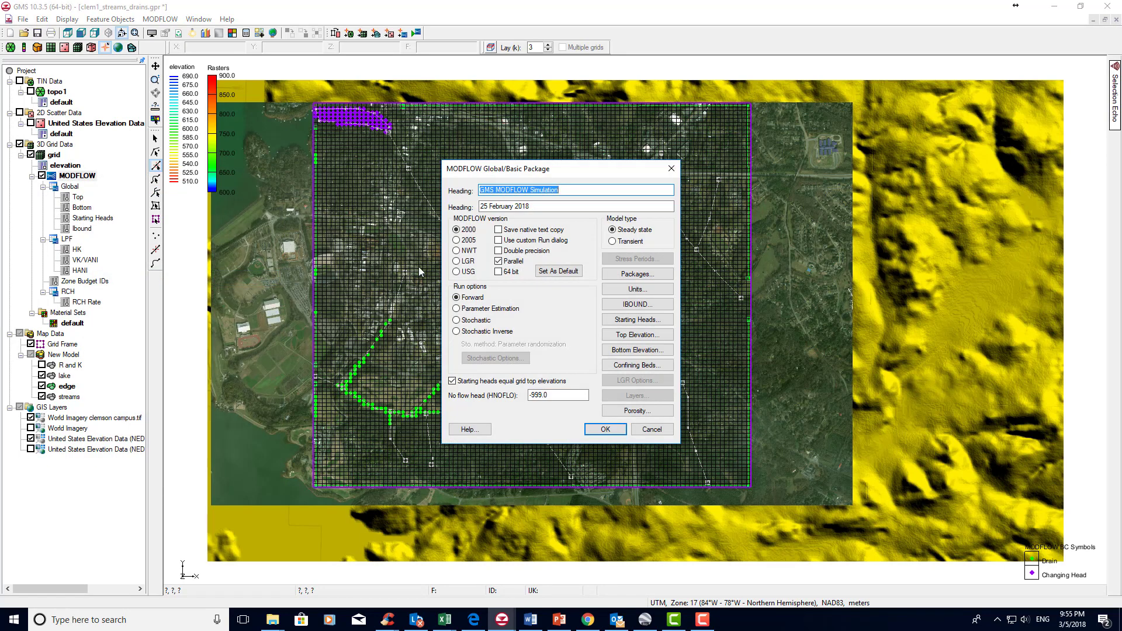
click(457, 251)
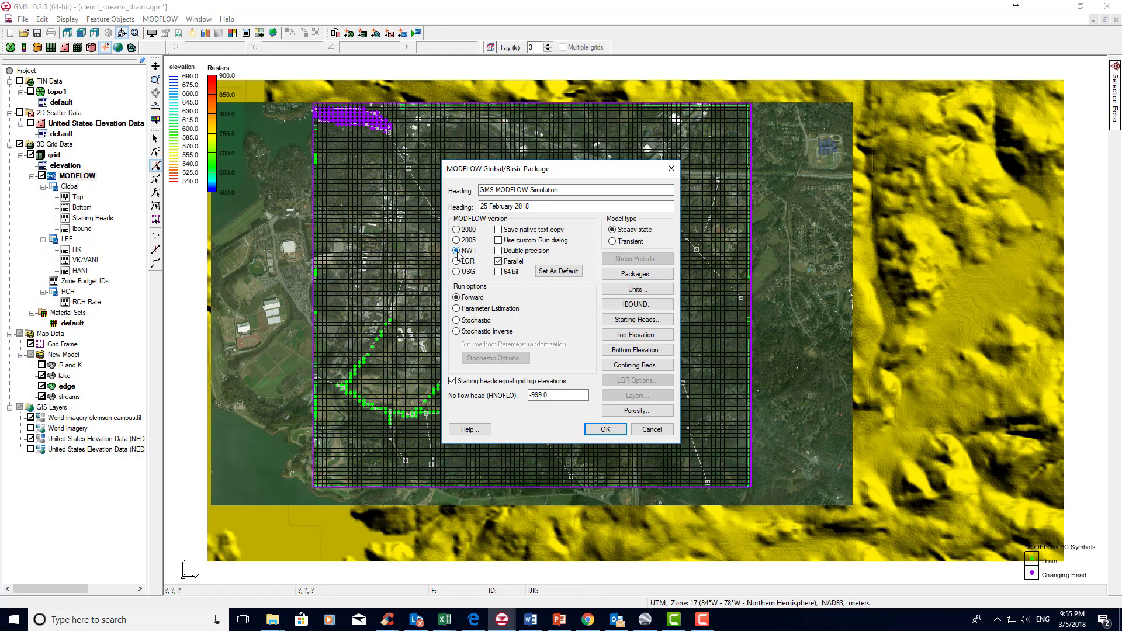
click(650, 274)
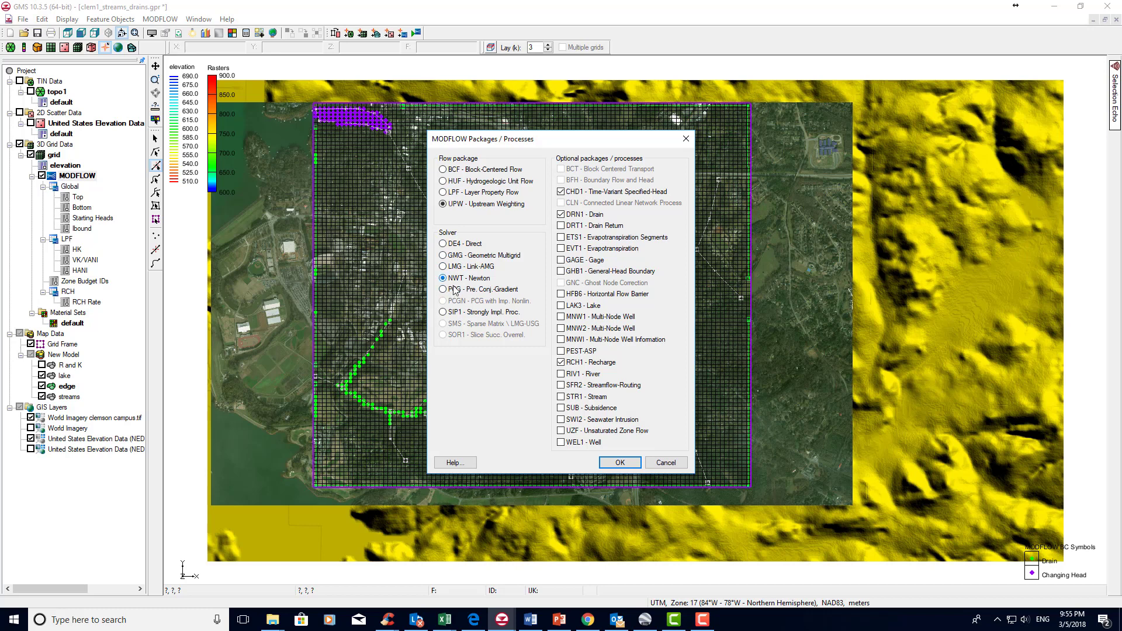
click(620, 463)
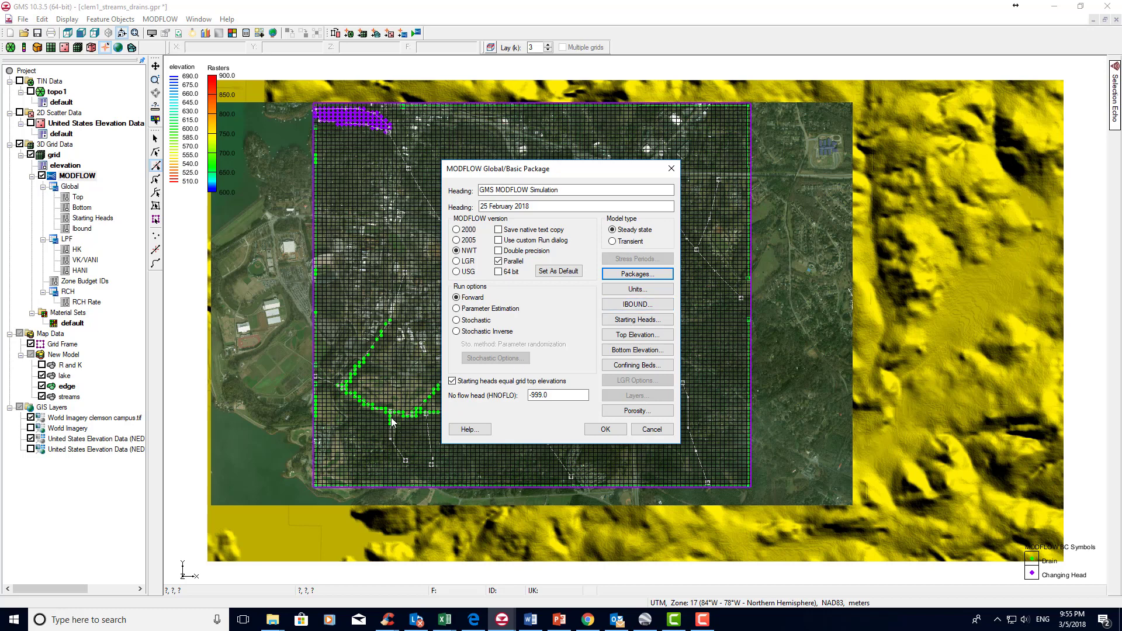
- Switch MODFLOW to version USG, keeping the LPF flow package and SMS solver
click(456, 272)
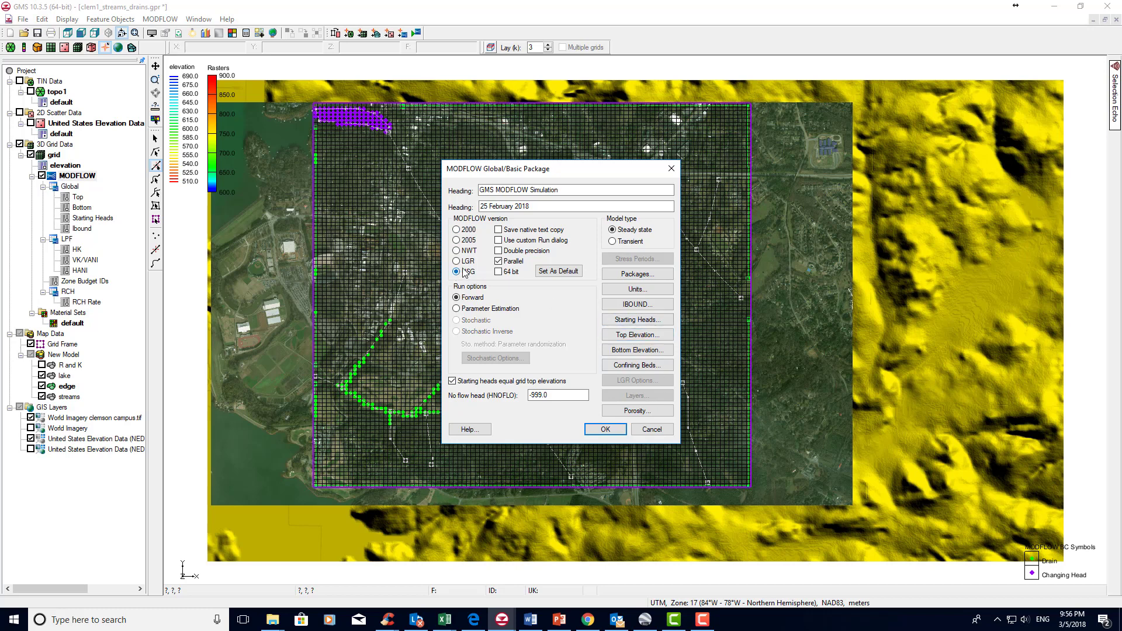
click(653, 279)
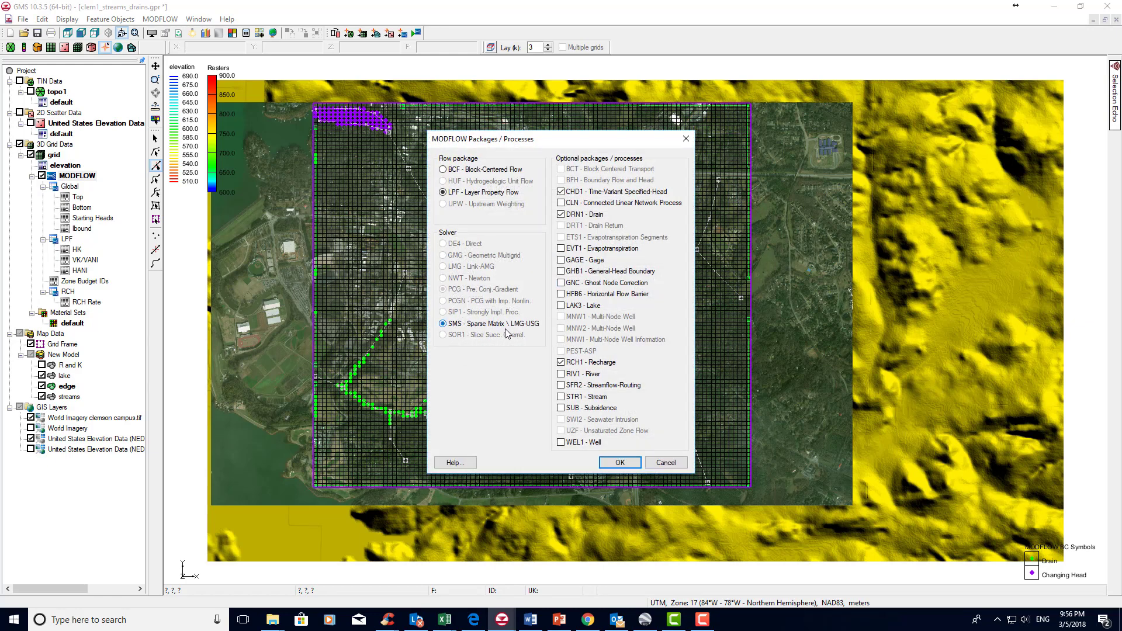
click(603, 464)
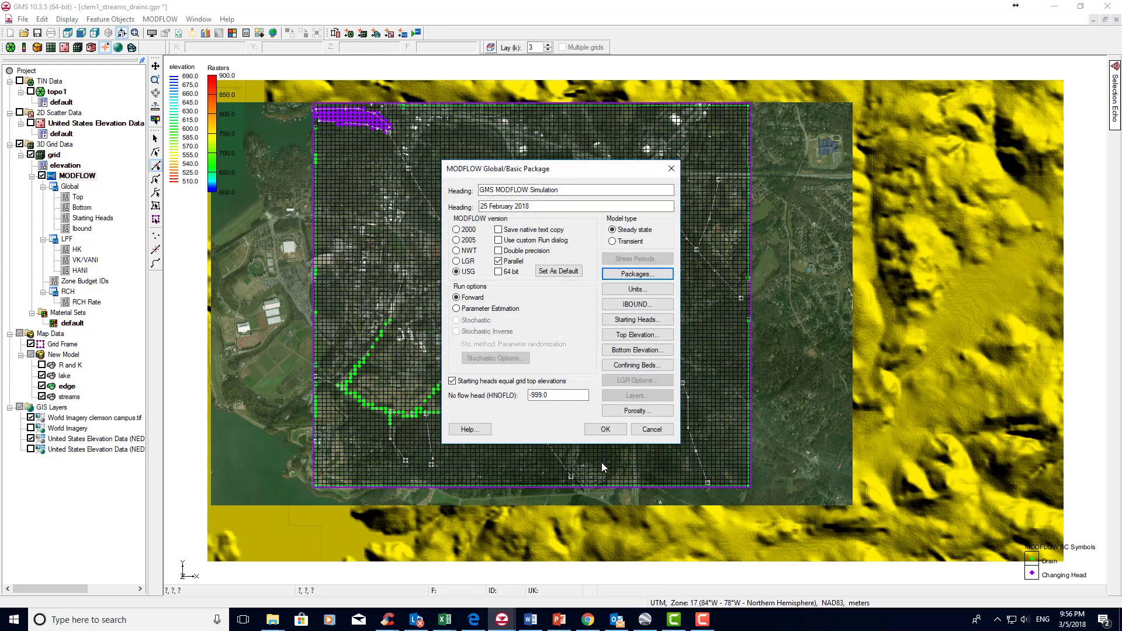
click(605, 431)
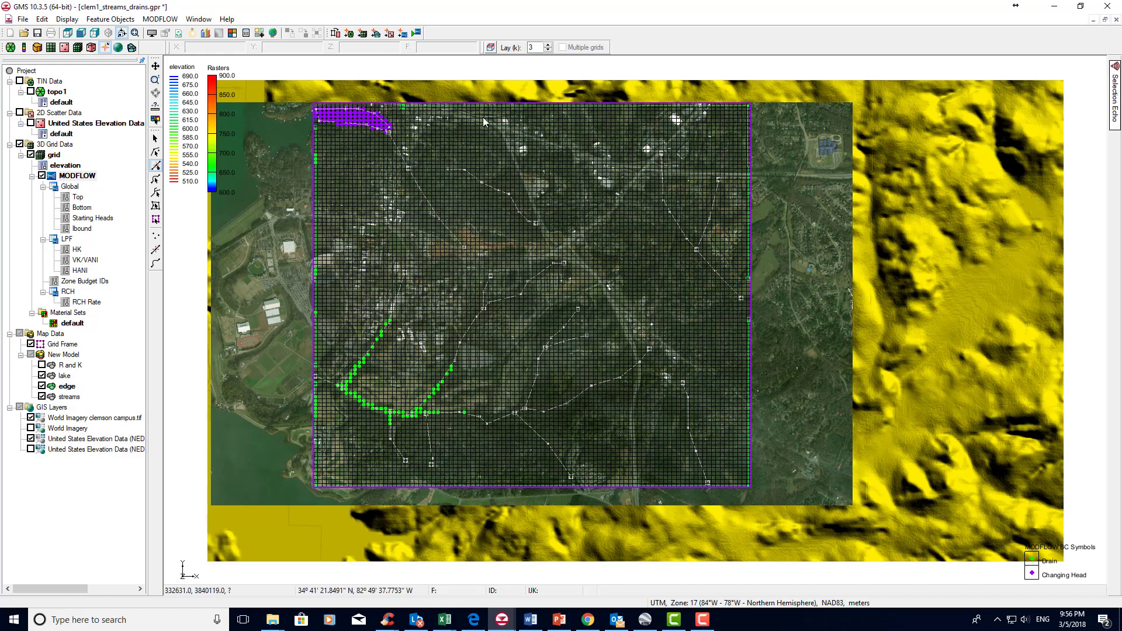
- Save the project and run the MODFLOW-USG simulation through to normal termination
click(414, 34)
click(551, 336)
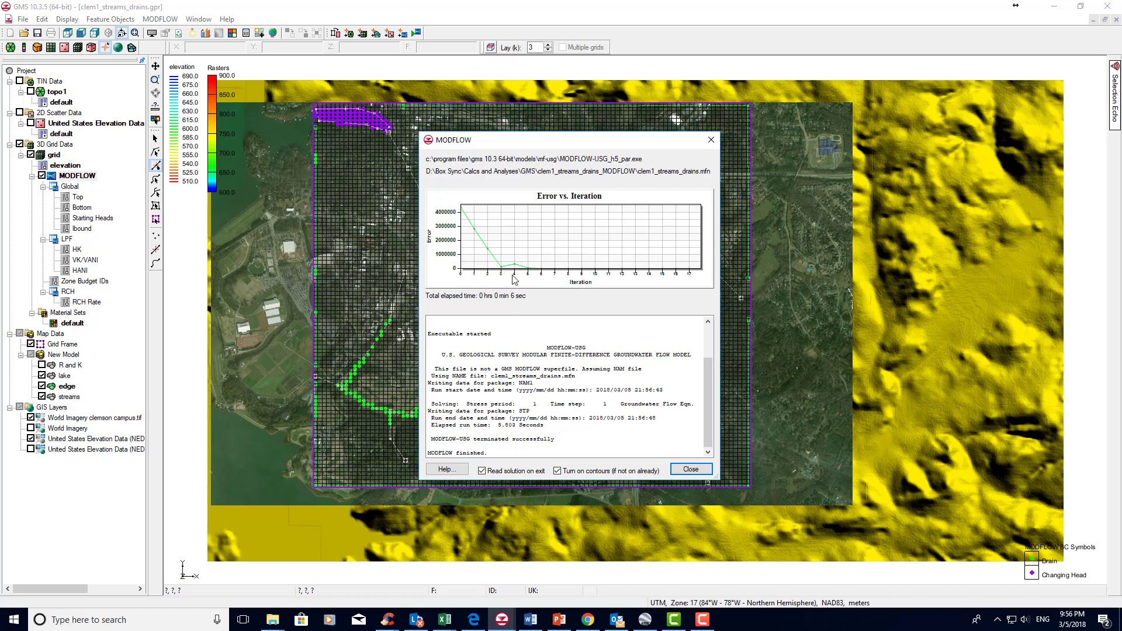
click(692, 475)
- Read the USG solution on exit with contours turned on to display computed heads
click(695, 470)
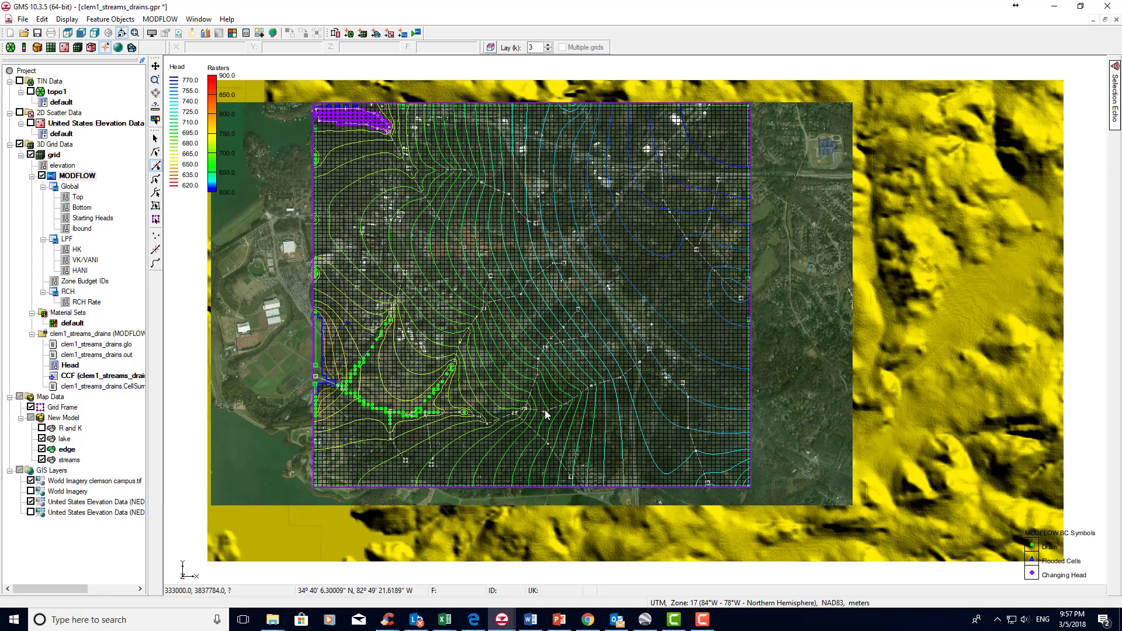
click(537, 383)
- Zoom in on the stream to inspect the head contours, then back out partway
scroll(536, 383, up, 2)
scroll(498, 378, up, 3)
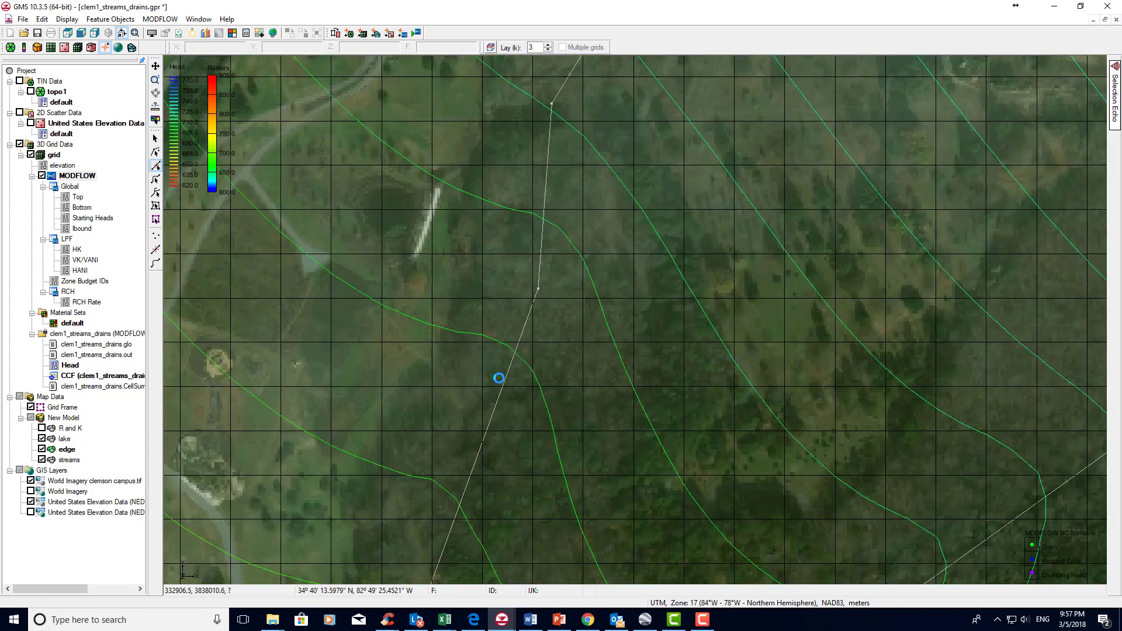
scroll(499, 378, down, 1)
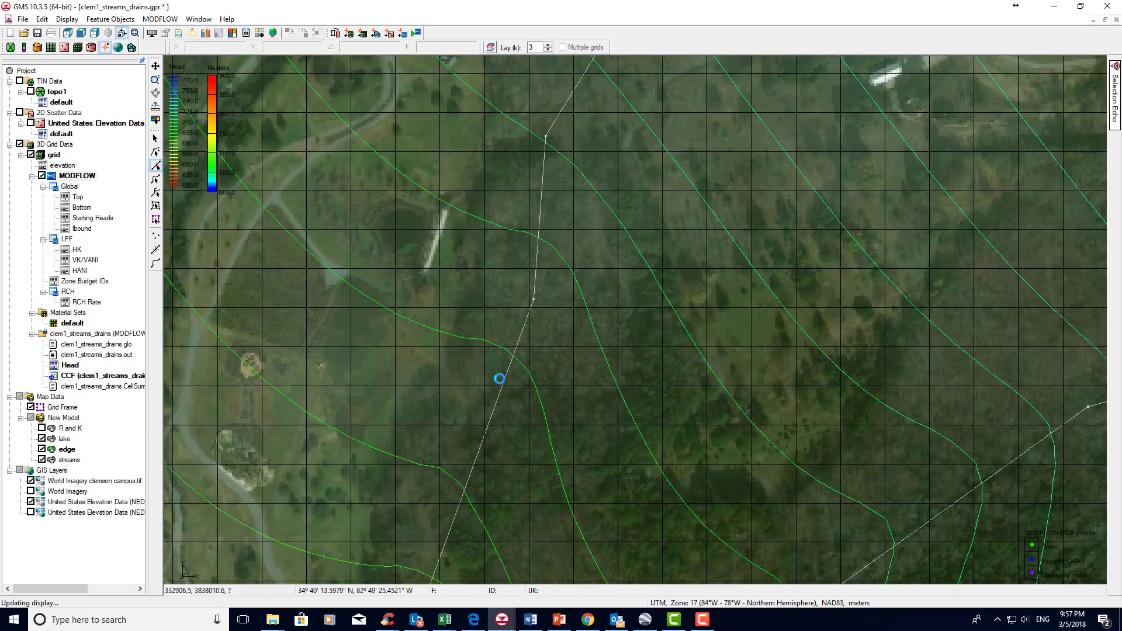
scroll(499, 379, down, 1)
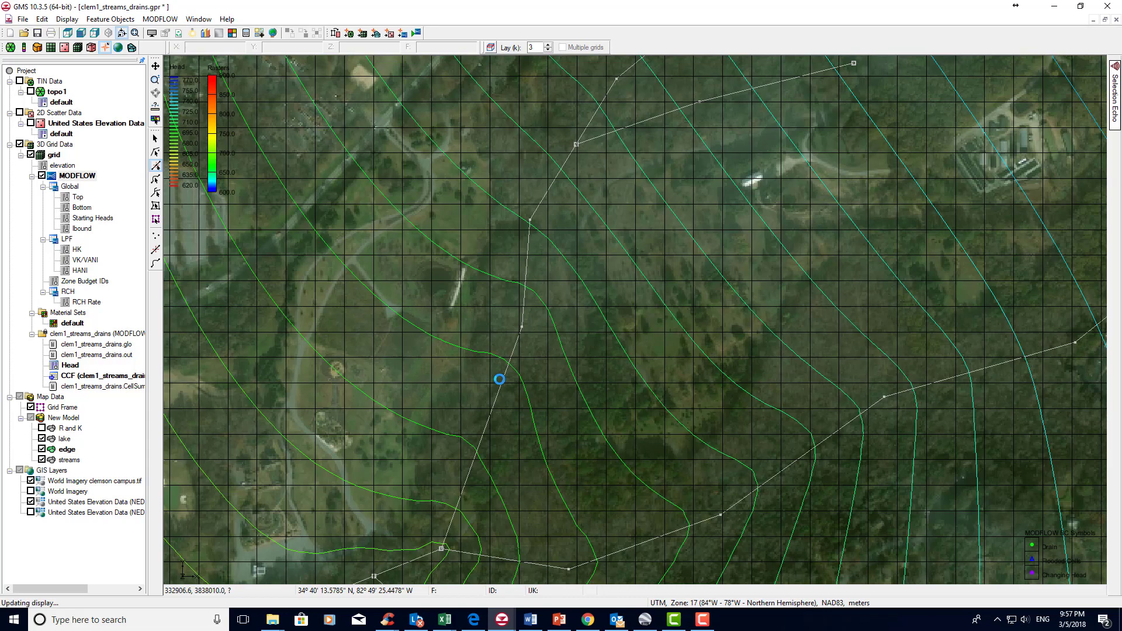
scroll(499, 379, down, 1)
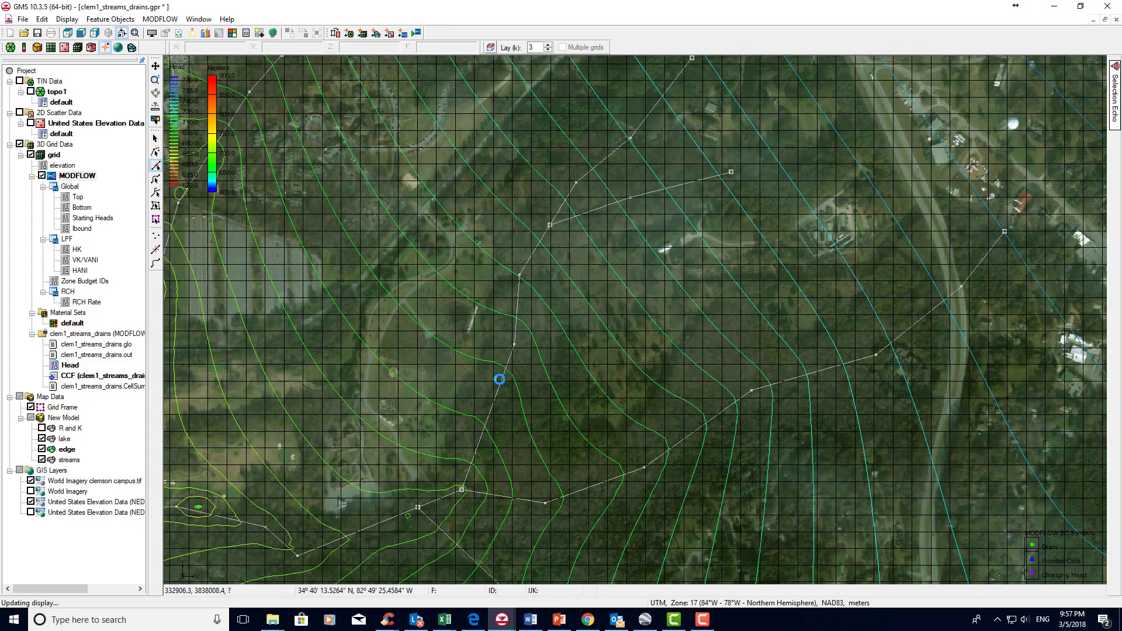
scroll(499, 379, down, 1)
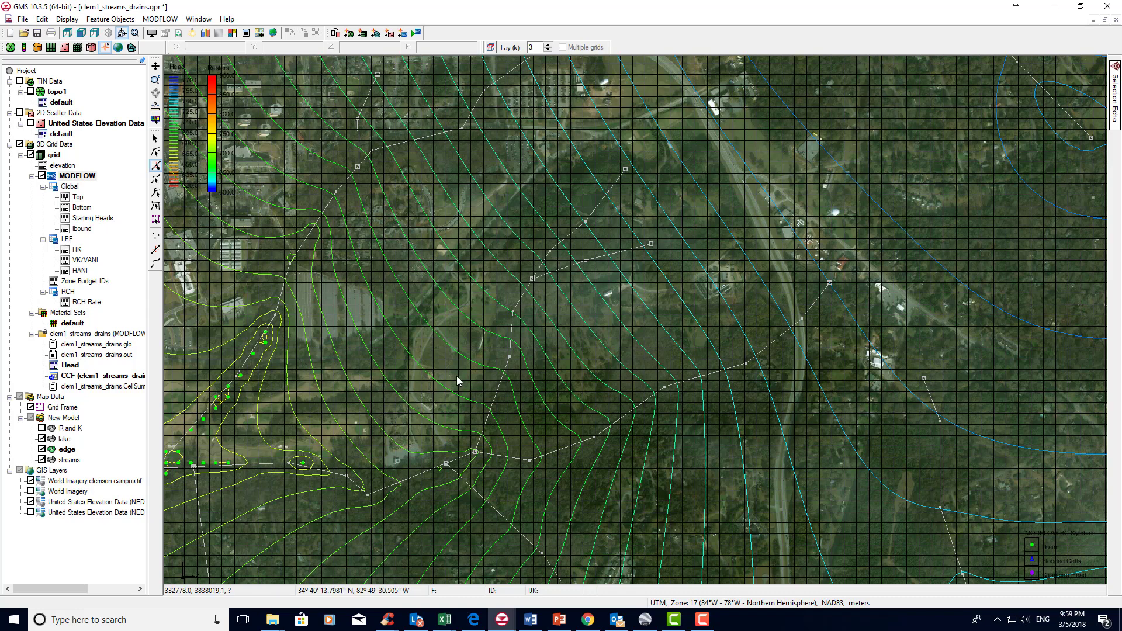
- Zoom out until the contours reach the grid's right boundary past the drain cells
click(457, 376)
scroll(455, 376, down, 1)
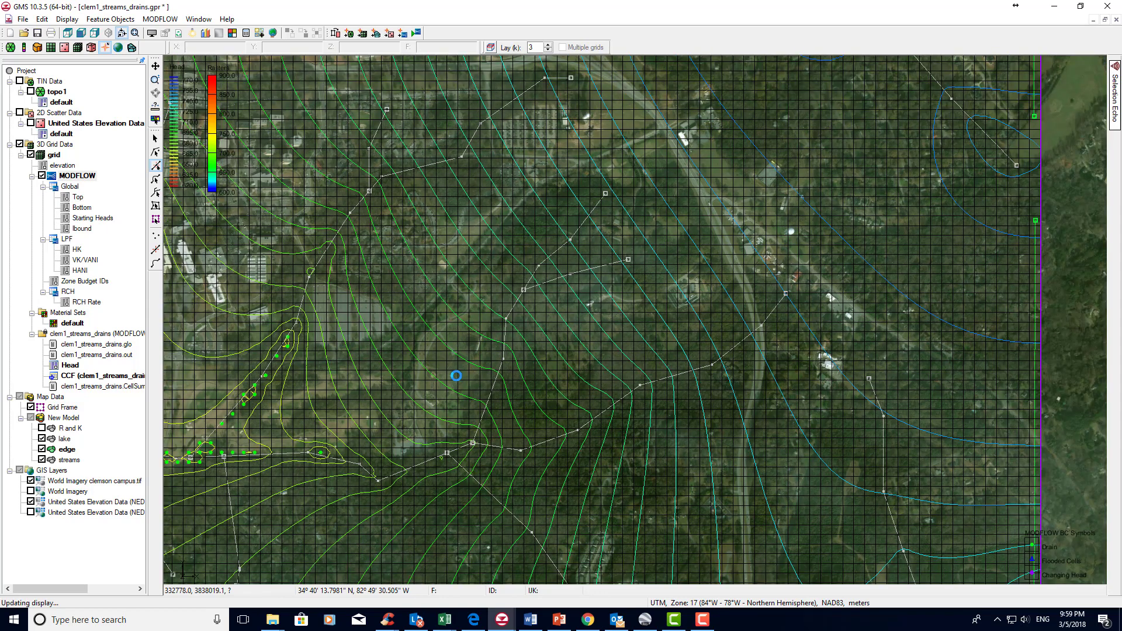
scroll(456, 375, down, 1)
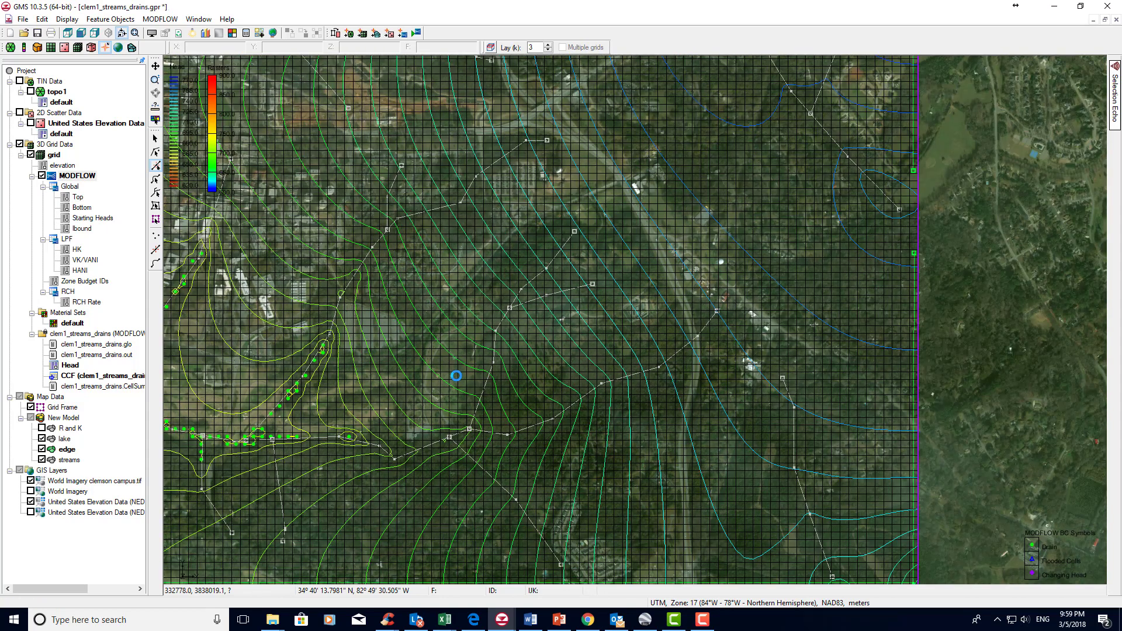